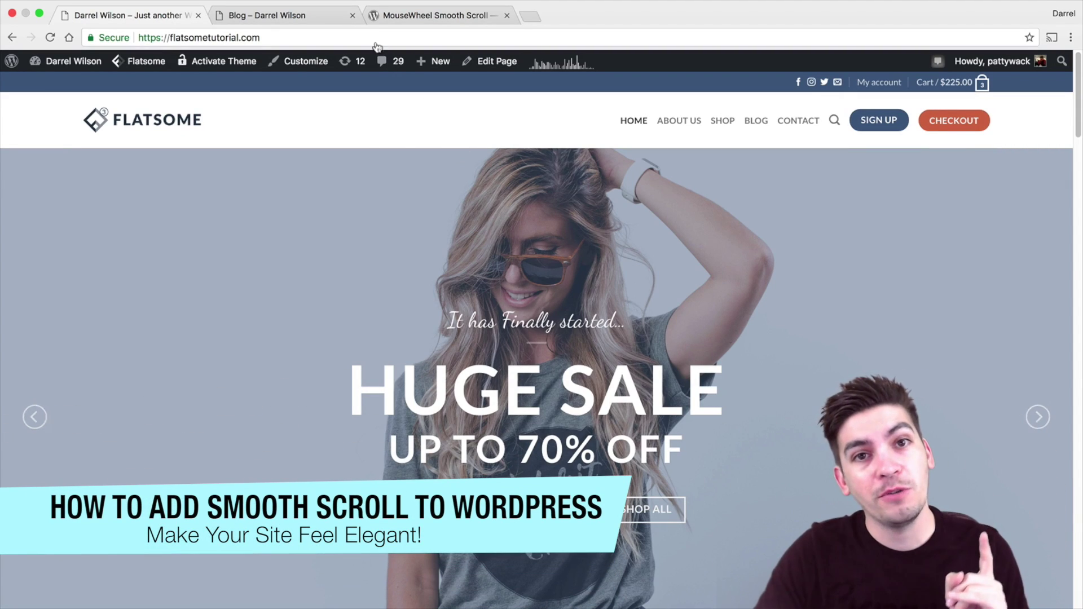
Switch to the 'Blog – Darrel Wilson' tab and scroll through the posts to the footer and back up.
{"action": "left_click", "coordinate": [297, 20]}
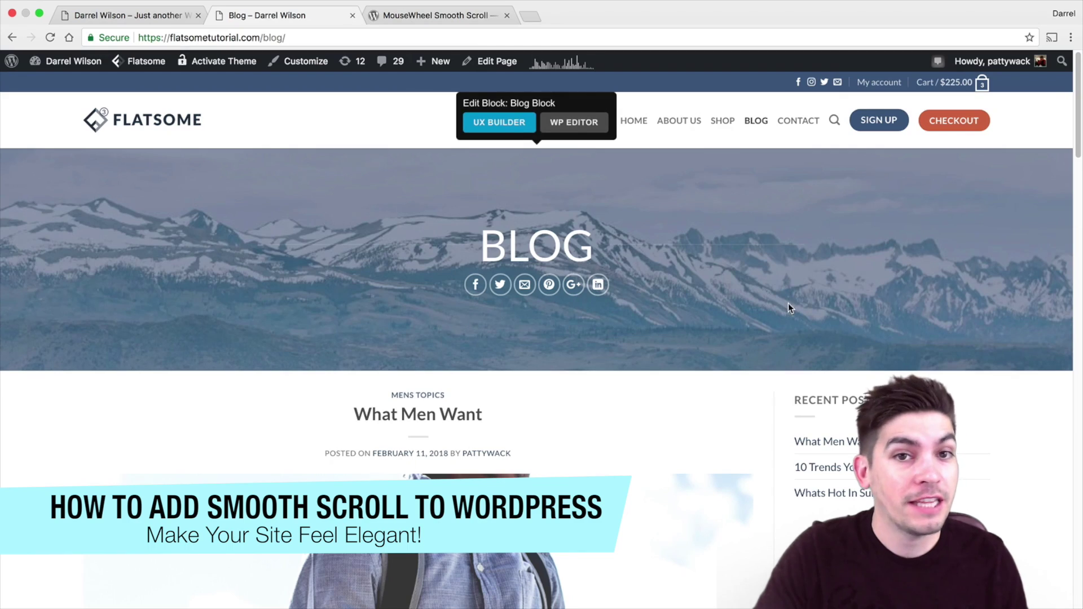
{"action": "scroll", "coordinate": [788, 308], "scroll_direction": "down", "scroll_amount": 15}
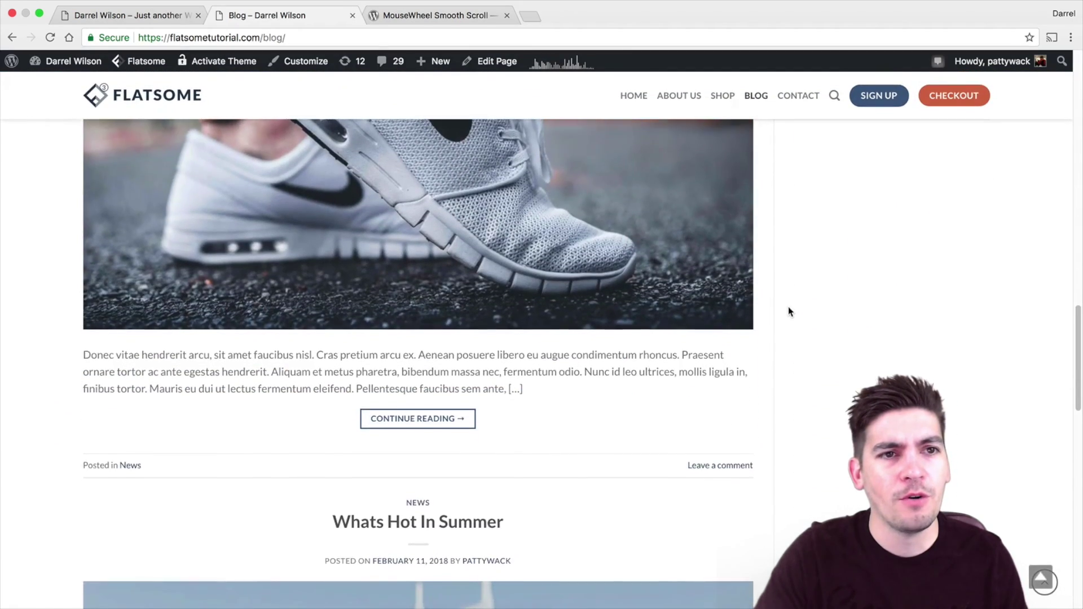
{"action": "scroll", "coordinate": [788, 311], "scroll_direction": "down", "scroll_amount": 10}
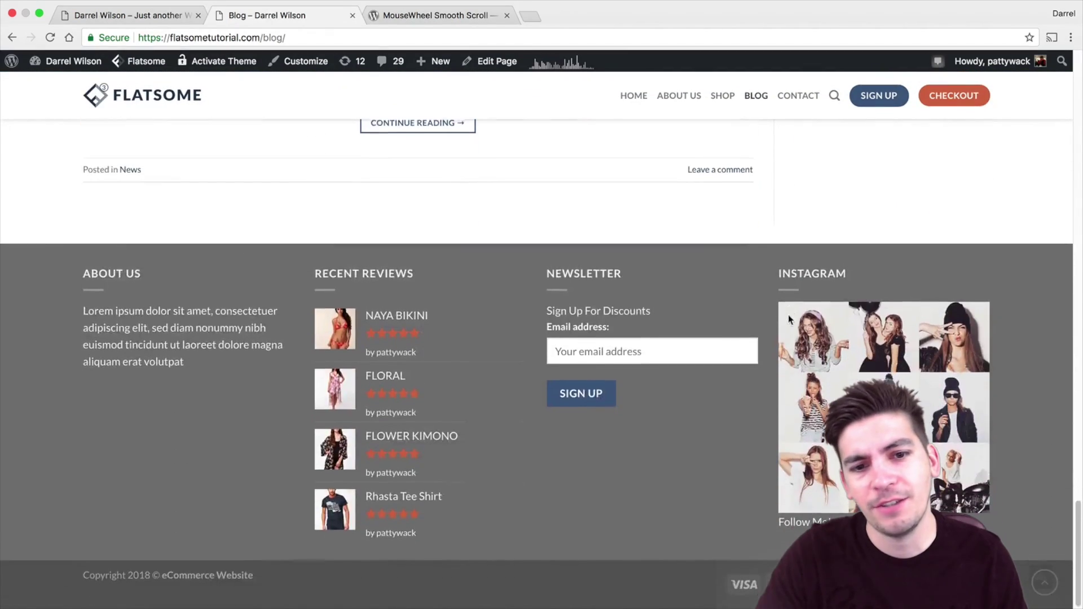
{"action": "scroll", "coordinate": [788, 318], "scroll_direction": "up", "scroll_amount": 10}
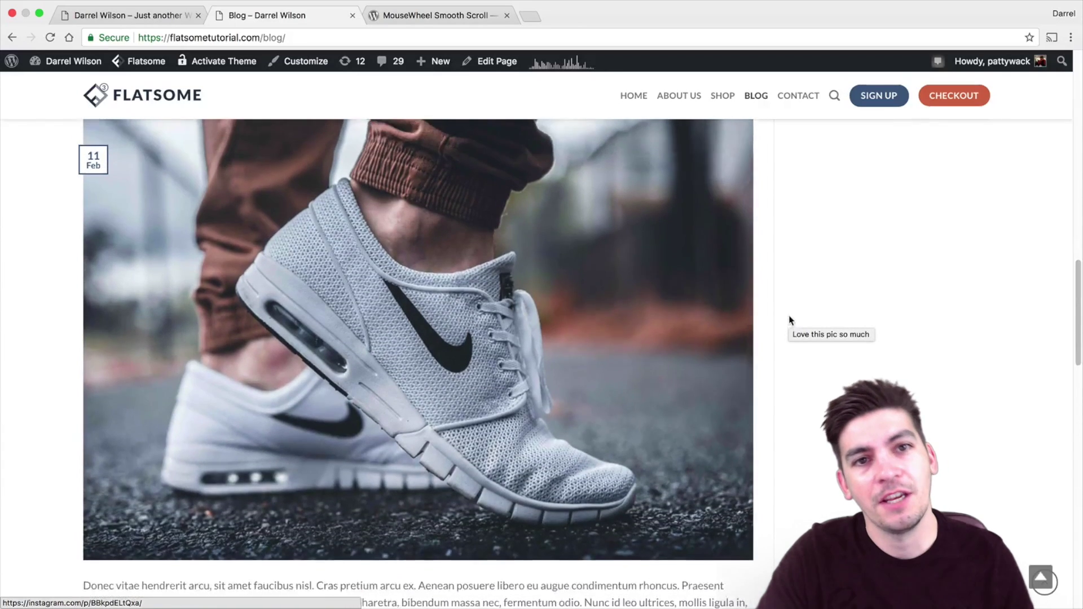
{"action": "scroll", "coordinate": [789, 321], "scroll_direction": "up", "scroll_amount": 5}
{"action": "scroll", "coordinate": [789, 333], "scroll_direction": "up", "scroll_amount": 6}
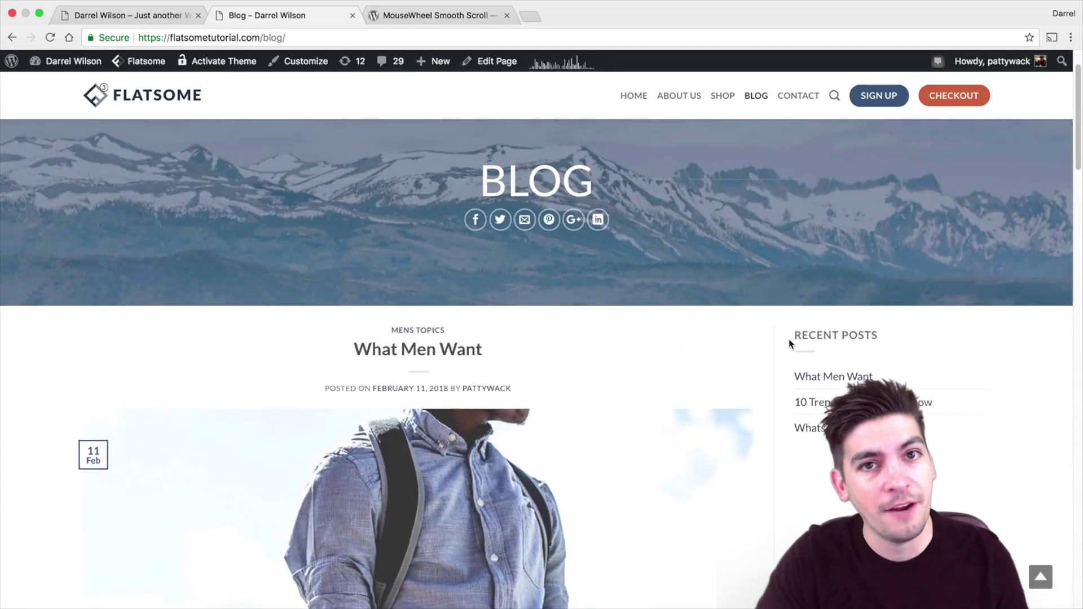
{"action": "scroll", "coordinate": [789, 340], "scroll_direction": "up", "scroll_amount": 3}
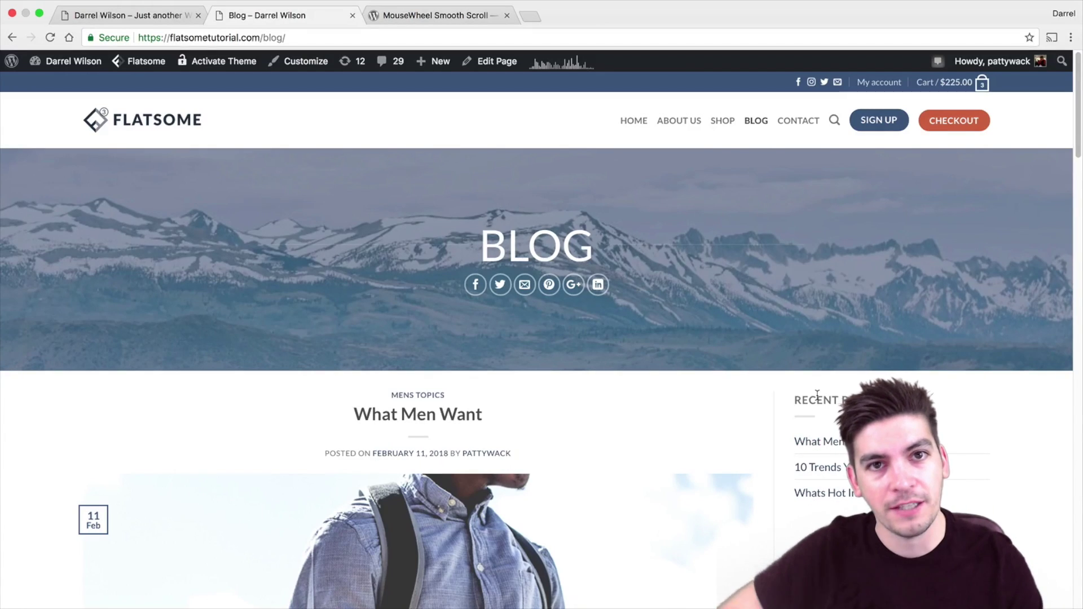
{"action": "mouse_move", "coordinate": [661, 207]}
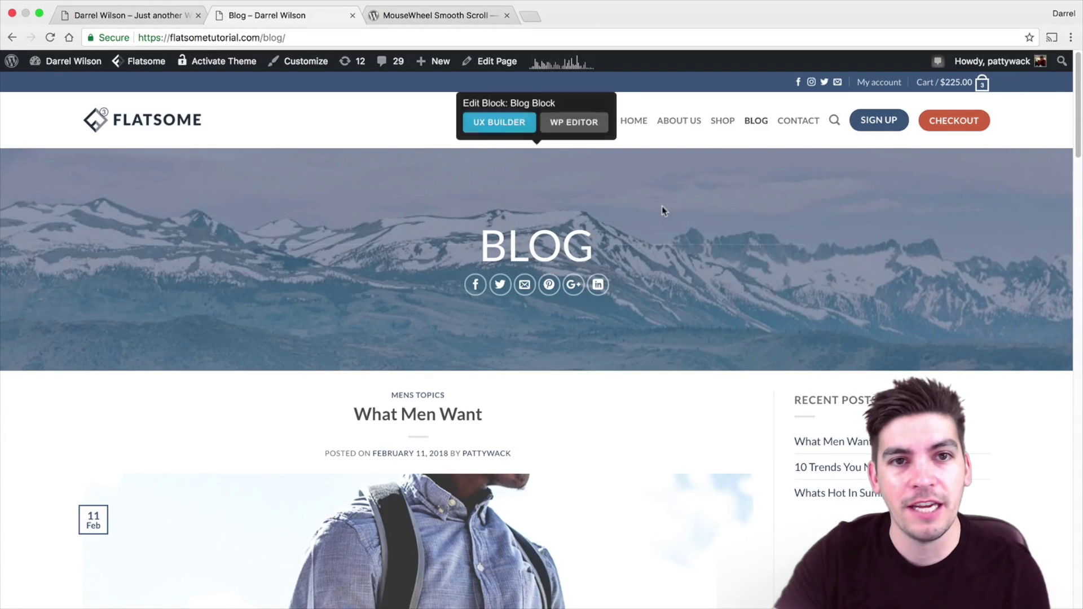
Read the MouseWheel Smooth Scroll plugin description and details, then go back to the Flatsome home page.
{"action": "left_click", "coordinate": [450, 19]}
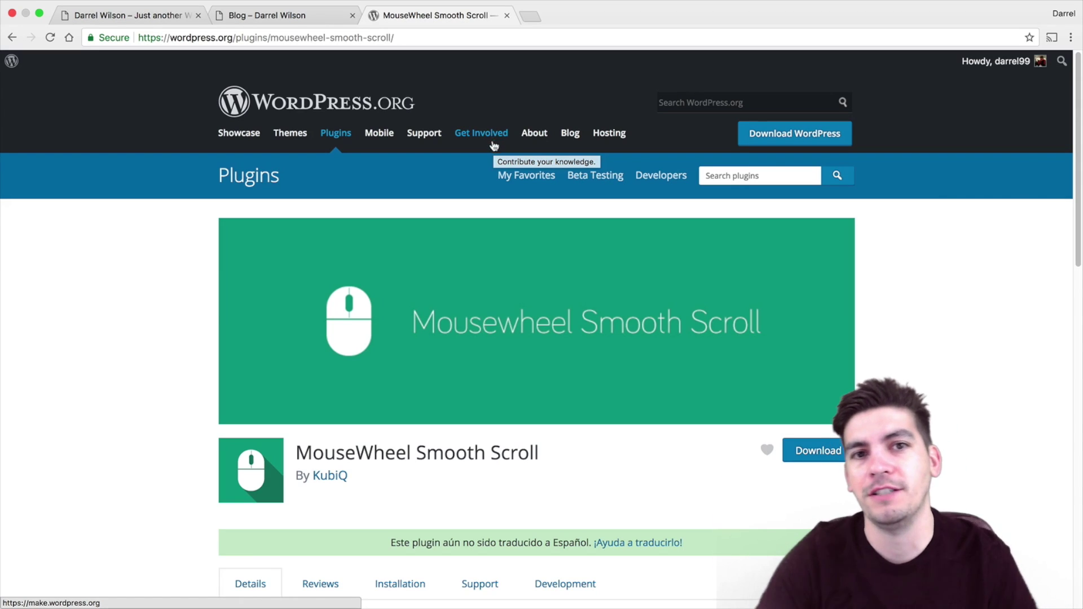
{"action": "scroll", "coordinate": [289, 267], "scroll_direction": "down", "scroll_amount": 1}
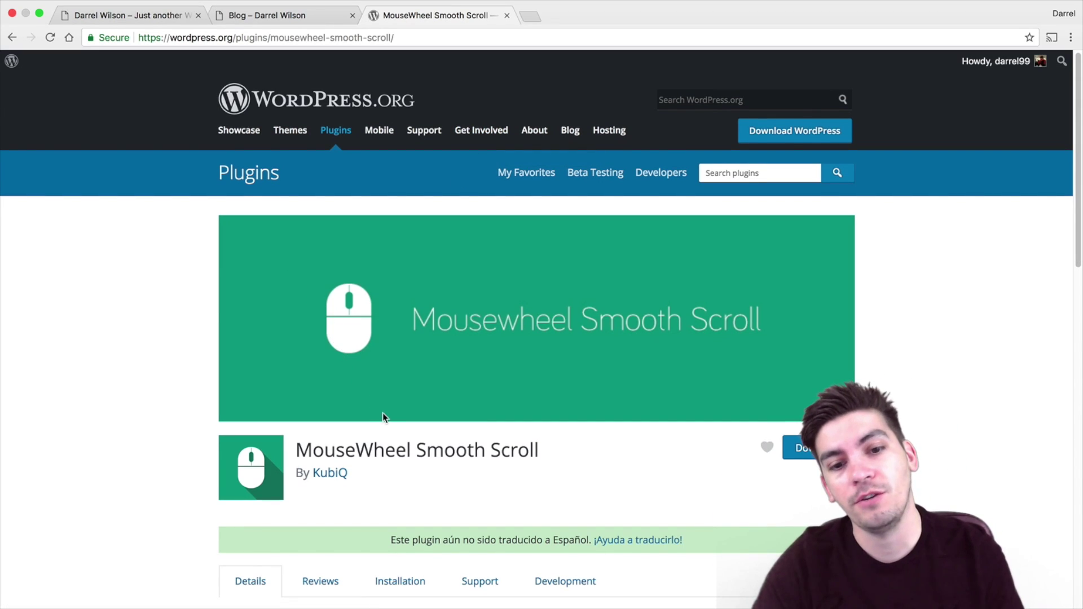
{"action": "left_click_drag", "start_coordinate": [336, 447], "coordinate": [532, 448]}
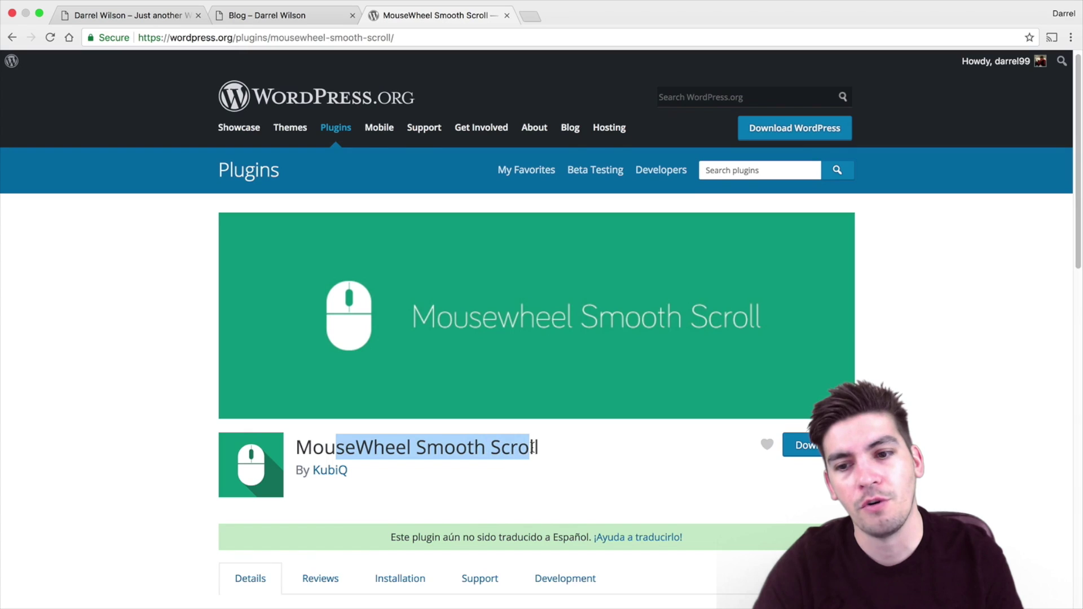
{"action": "scroll", "coordinate": [532, 449], "scroll_direction": "down", "scroll_amount": 8}
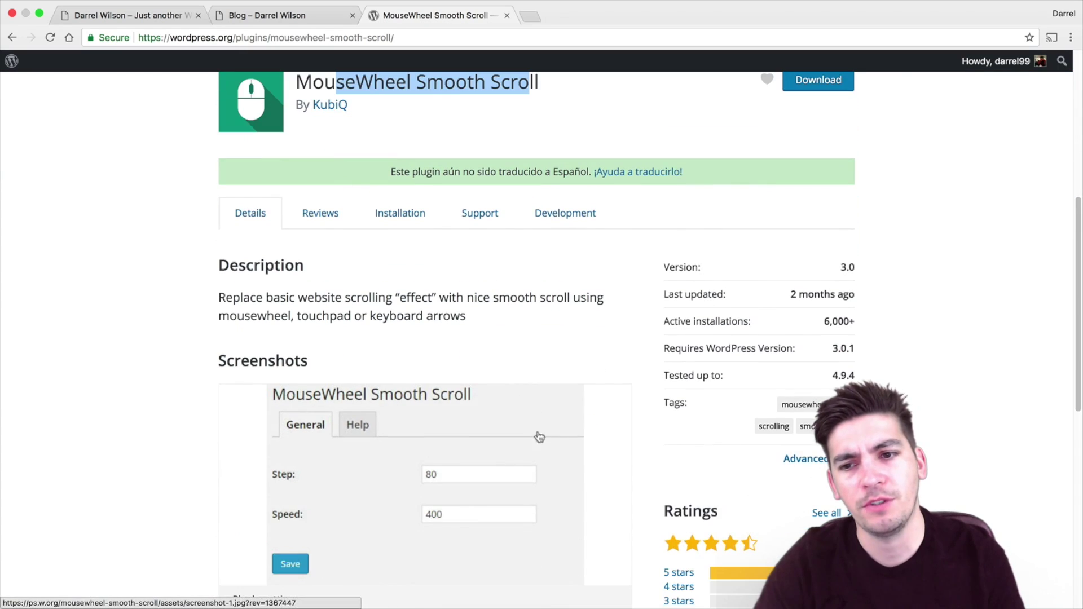
{"action": "left_click_drag", "start_coordinate": [856, 324], "coordinate": [811, 325]}
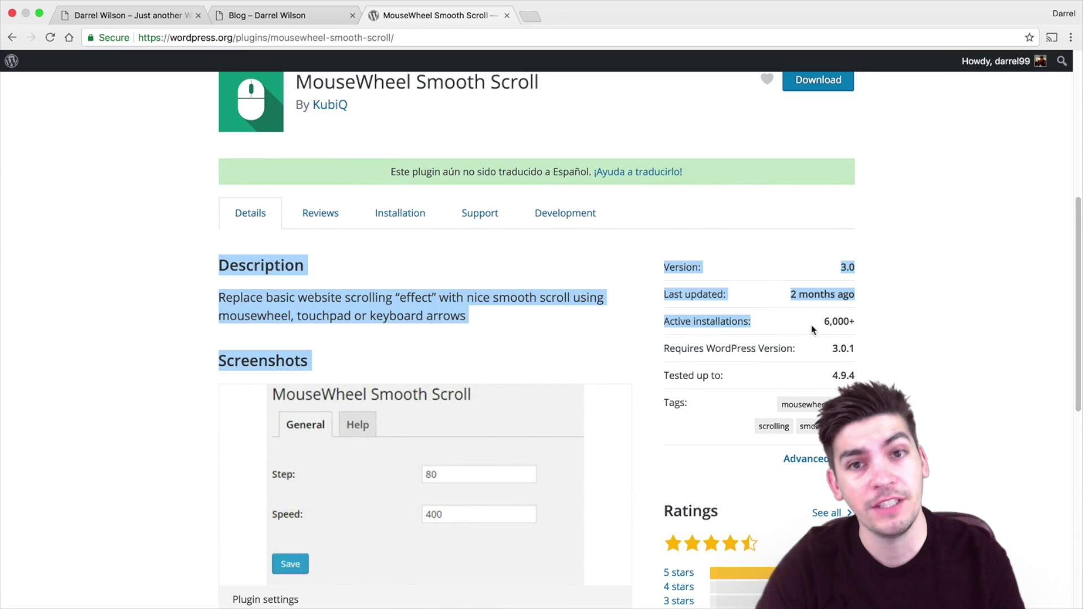
{"action": "left_click", "coordinate": [886, 326]}
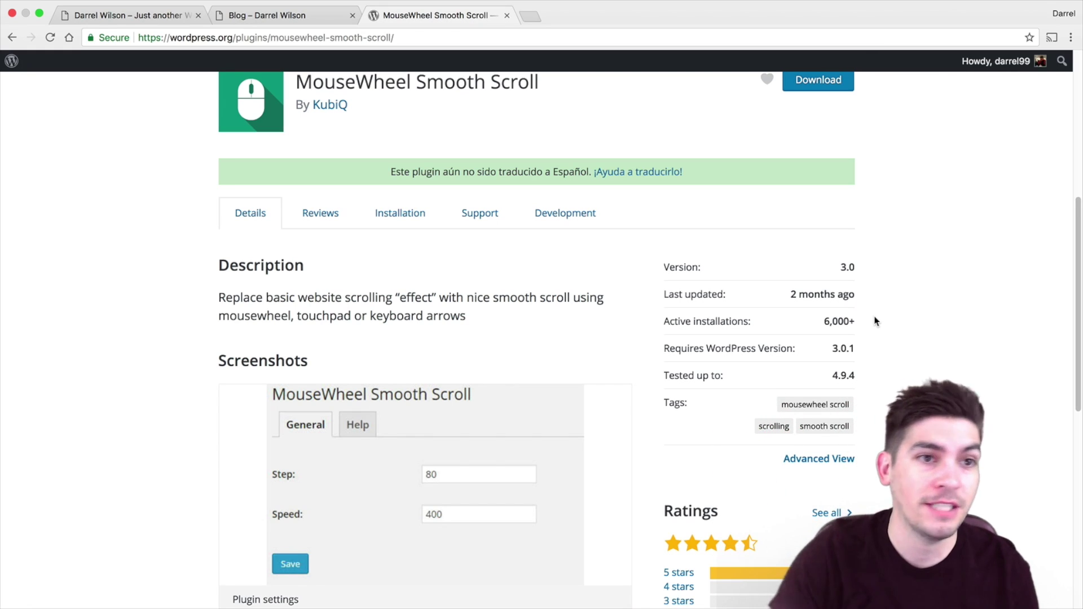
{"action": "left_click", "coordinate": [122, 32]}
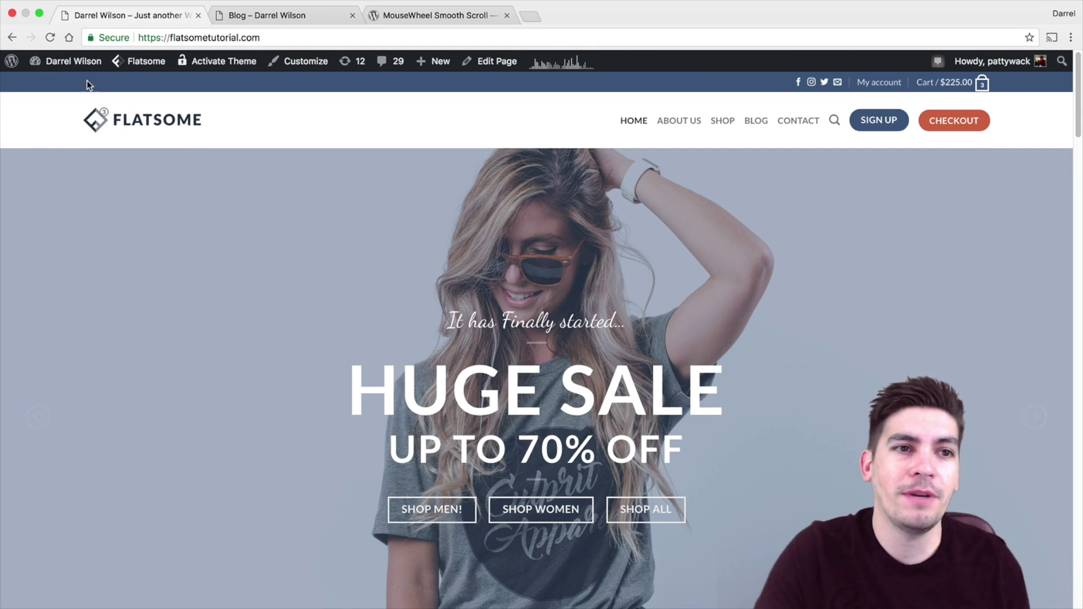
Go from the front end to the admin Dashboard, then to Plugins > Add New.
{"action": "left_click", "coordinate": [71, 84]}
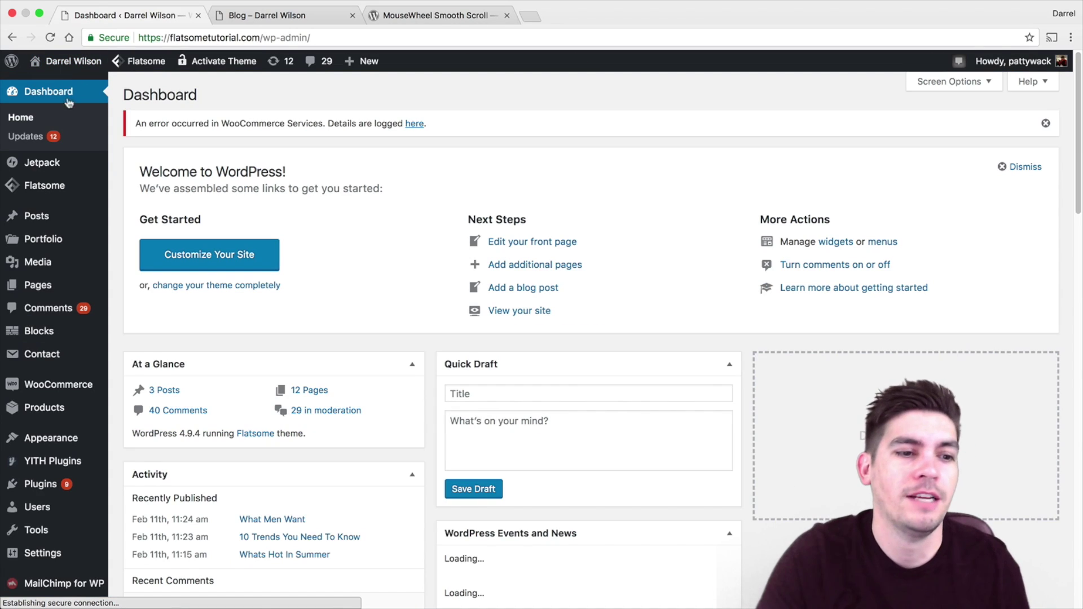
{"action": "mouse_move", "coordinate": [85, 557]}
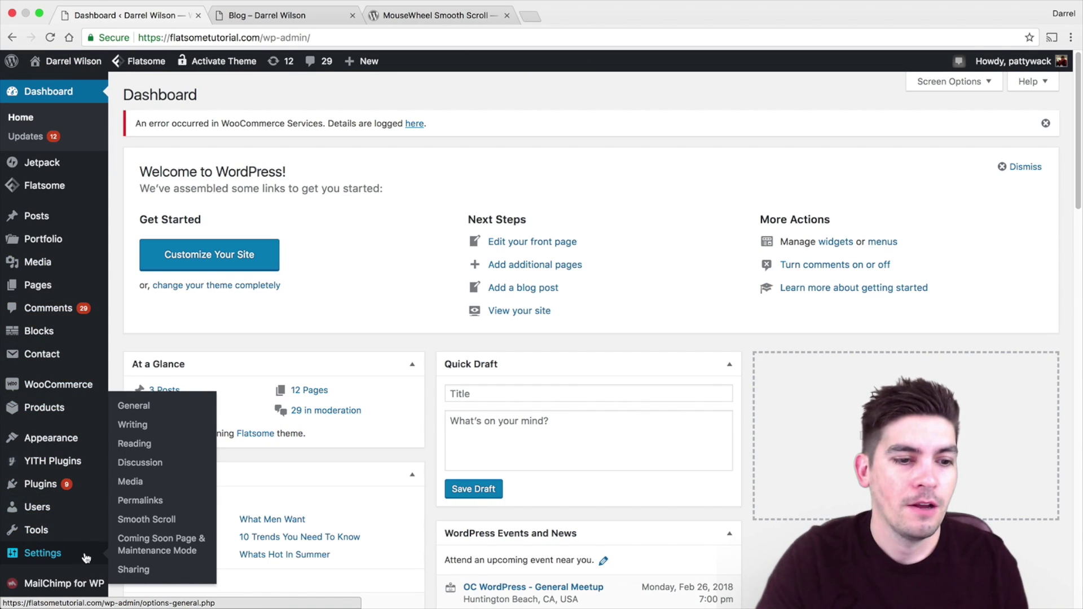
{"action": "mouse_move", "coordinate": [83, 484]}
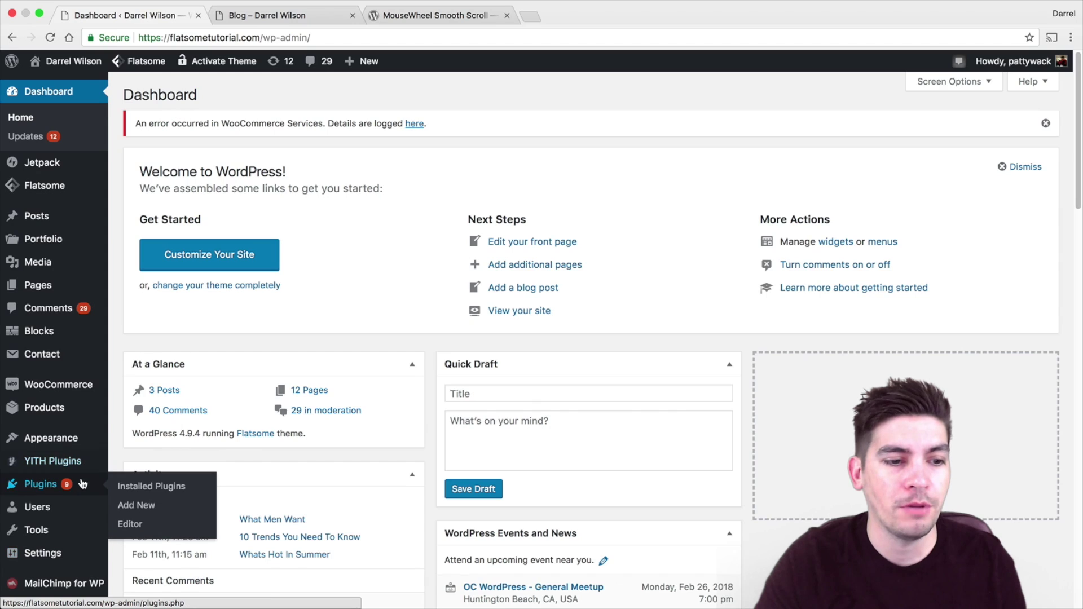
{"action": "left_click", "coordinate": [142, 506]}
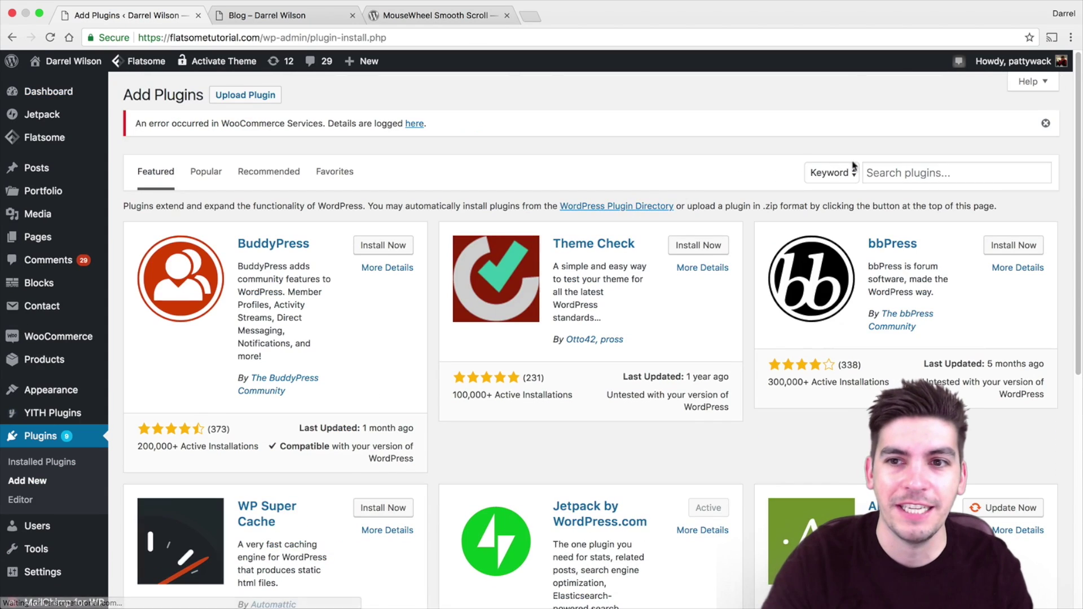
Search the plugin directory for 'smooth scroll'.
{"action": "left_click", "coordinate": [897, 173]}
{"action": "type", "text": "s"}
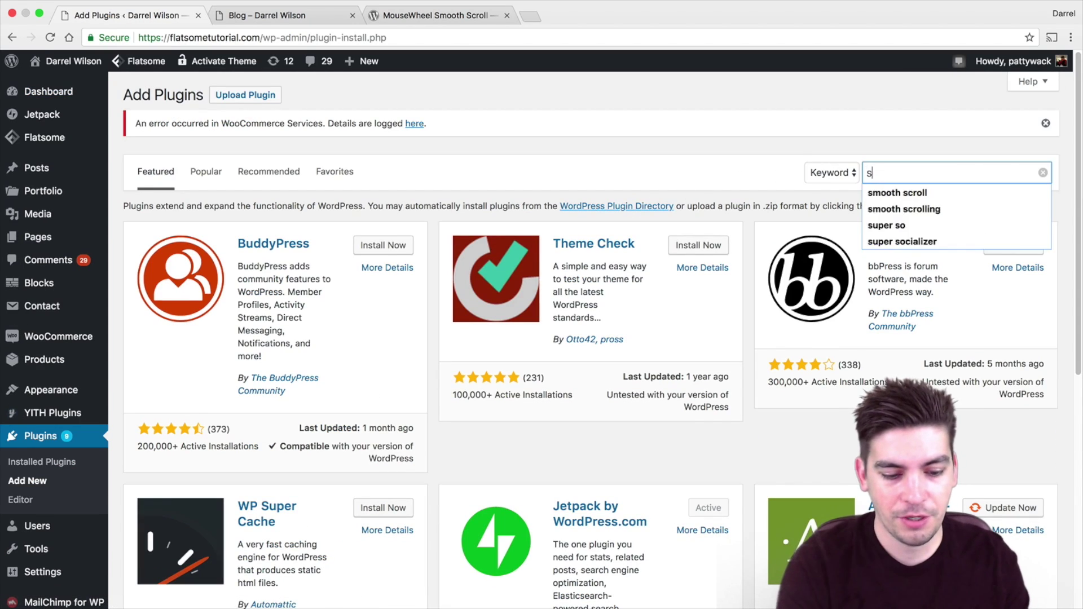
{"action": "type", "text": "mooth scroll"}
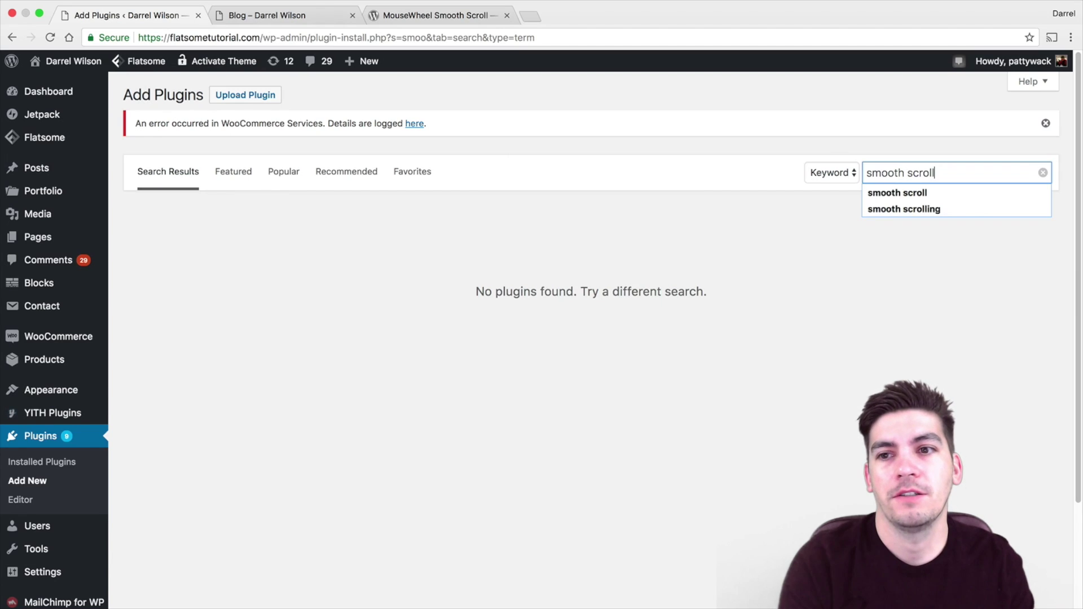
{"action": "key", "text": "Return"}
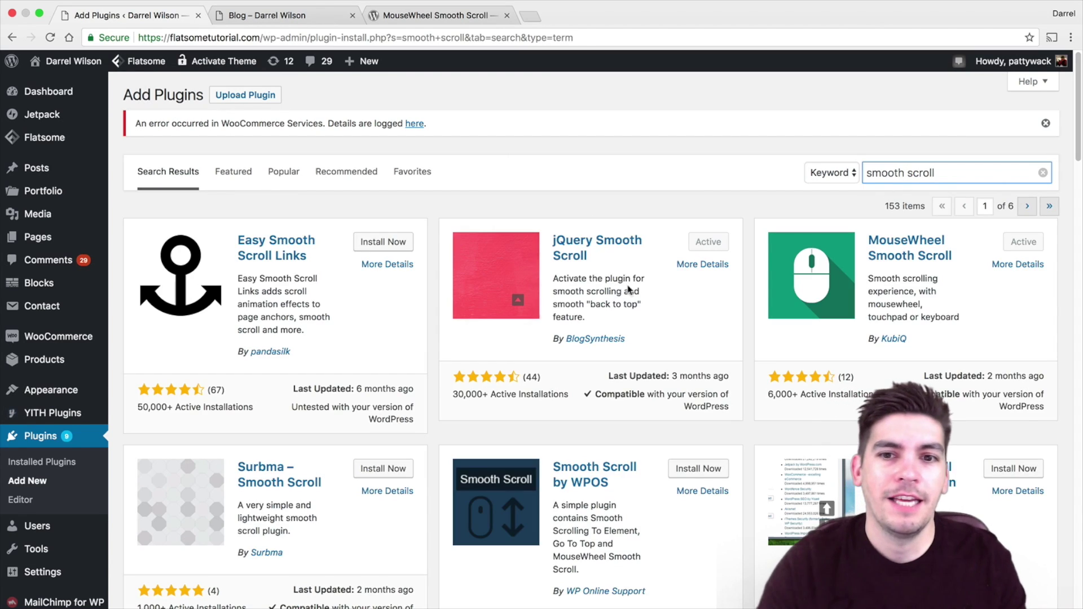
View MouseWheel Smooth Scroll's details and look through the results, where it shows as Active.
{"action": "left_click", "coordinate": [920, 257]}
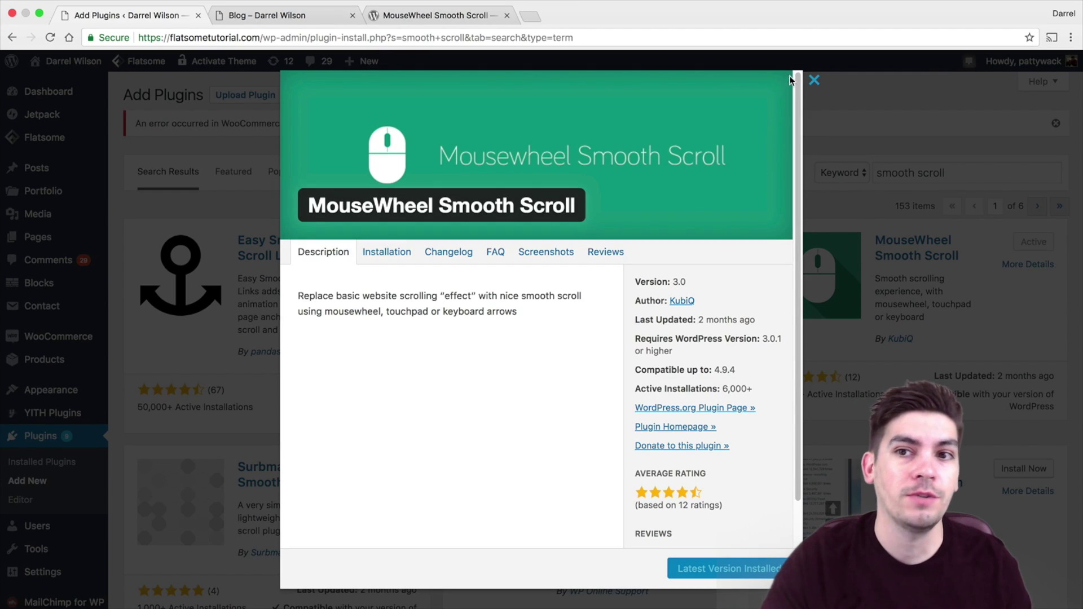
{"action": "left_click", "coordinate": [804, 80]}
{"action": "scroll", "coordinate": [613, 352], "scroll_direction": "down", "scroll_amount": 1}
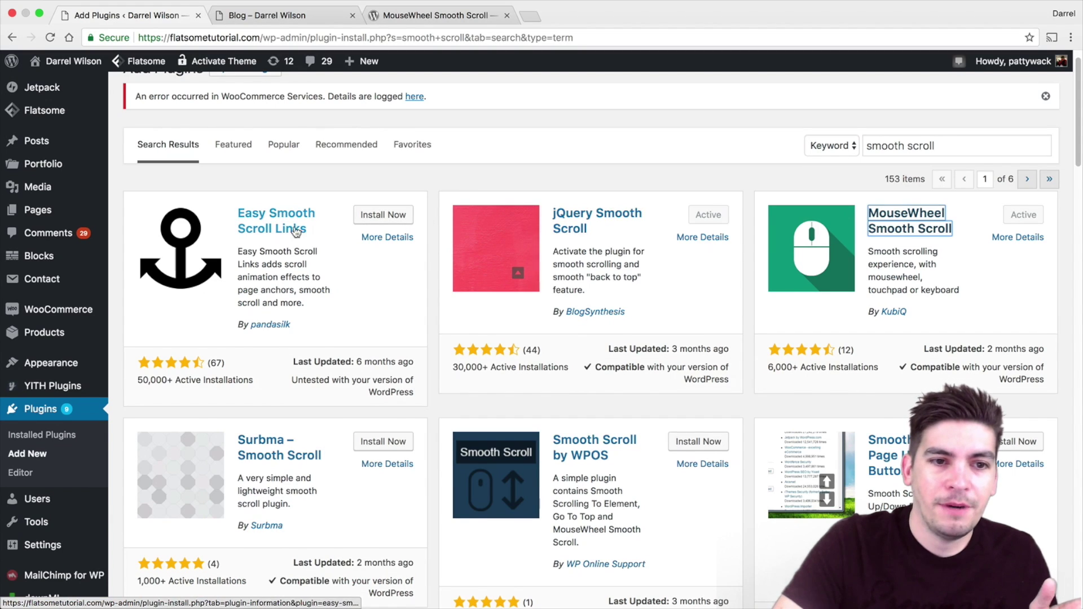
{"action": "scroll", "coordinate": [292, 235], "scroll_direction": "down", "scroll_amount": 5}
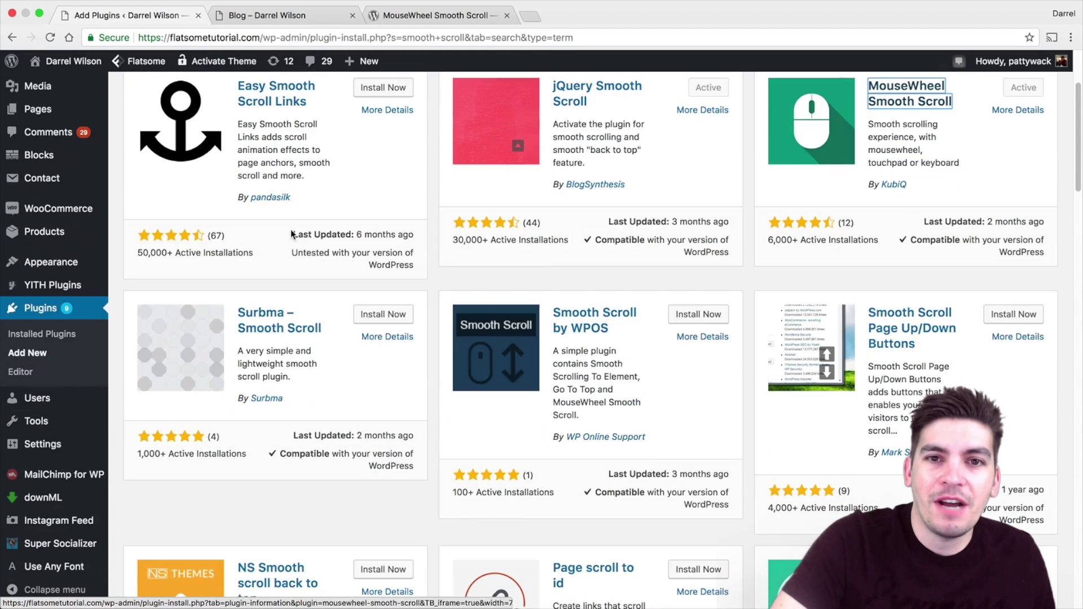
{"action": "scroll", "coordinate": [316, 234], "scroll_direction": "up", "scroll_amount": 1}
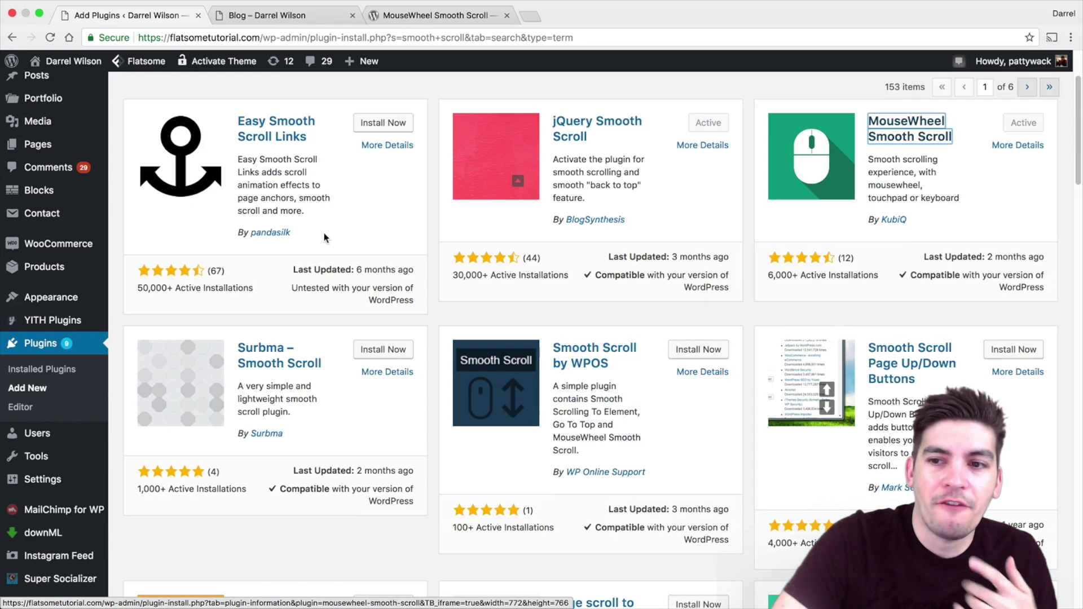
{"action": "scroll", "coordinate": [324, 233], "scroll_direction": "down", "scroll_amount": 5}
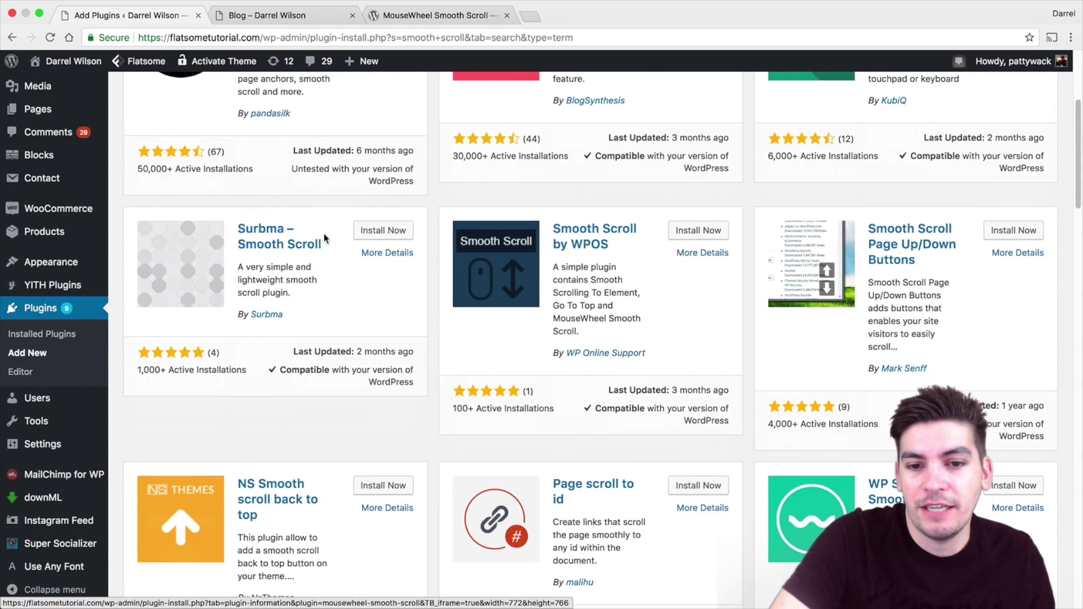
{"action": "scroll", "coordinate": [324, 233], "scroll_direction": "down", "scroll_amount": 3}
{"action": "scroll", "coordinate": [540, 343], "scroll_direction": "up", "scroll_amount": 12}
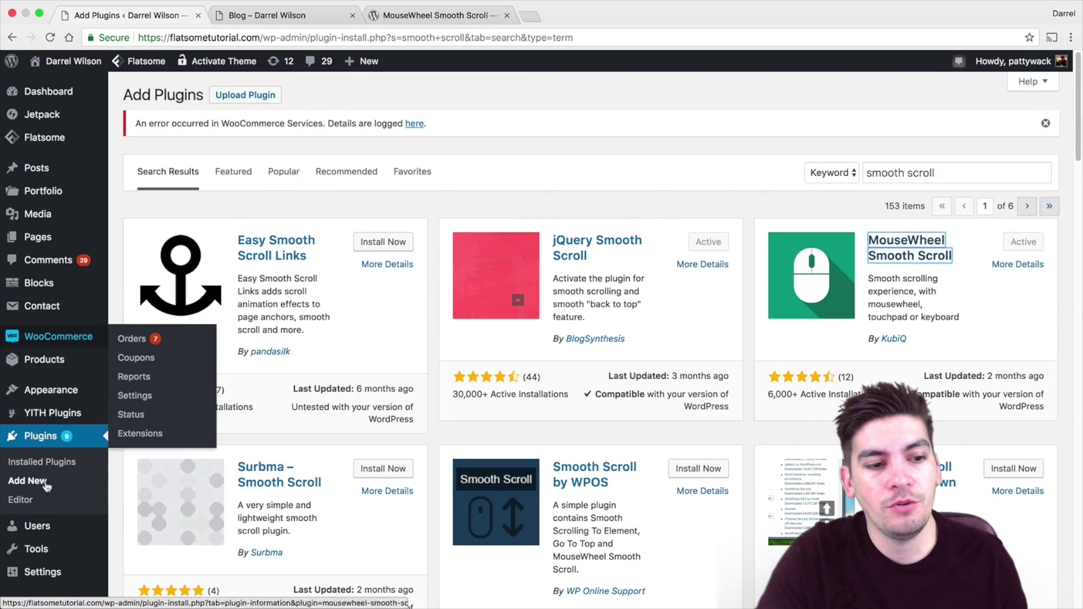
Open the Smooth Scroll settings page and inspect the animationTime, frameRate and stepSize values.
{"action": "mouse_move", "coordinate": [51, 576]}
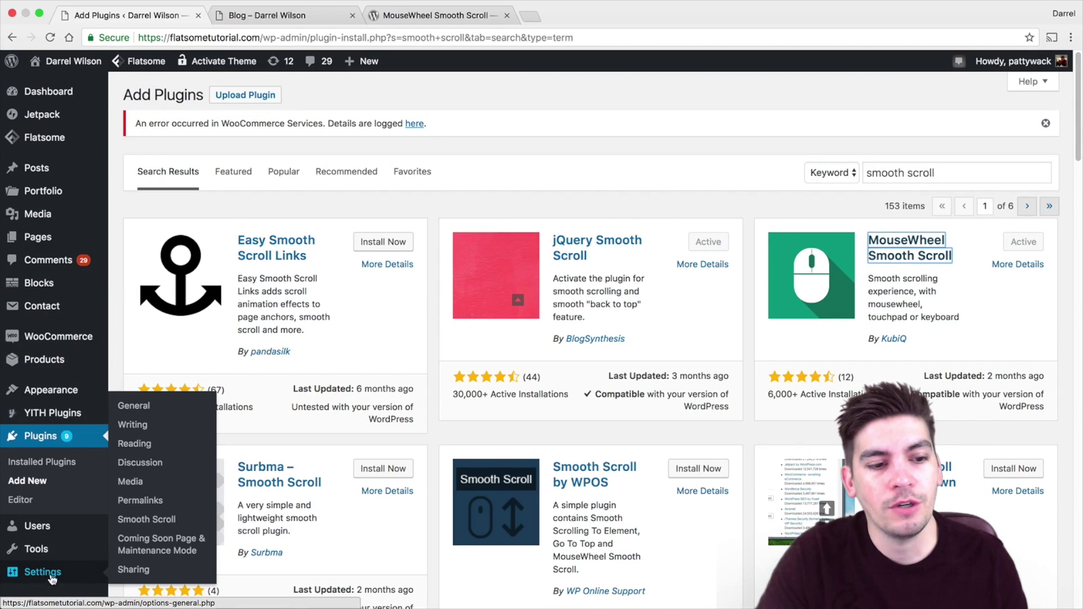
{"action": "left_click", "coordinate": [160, 520]}
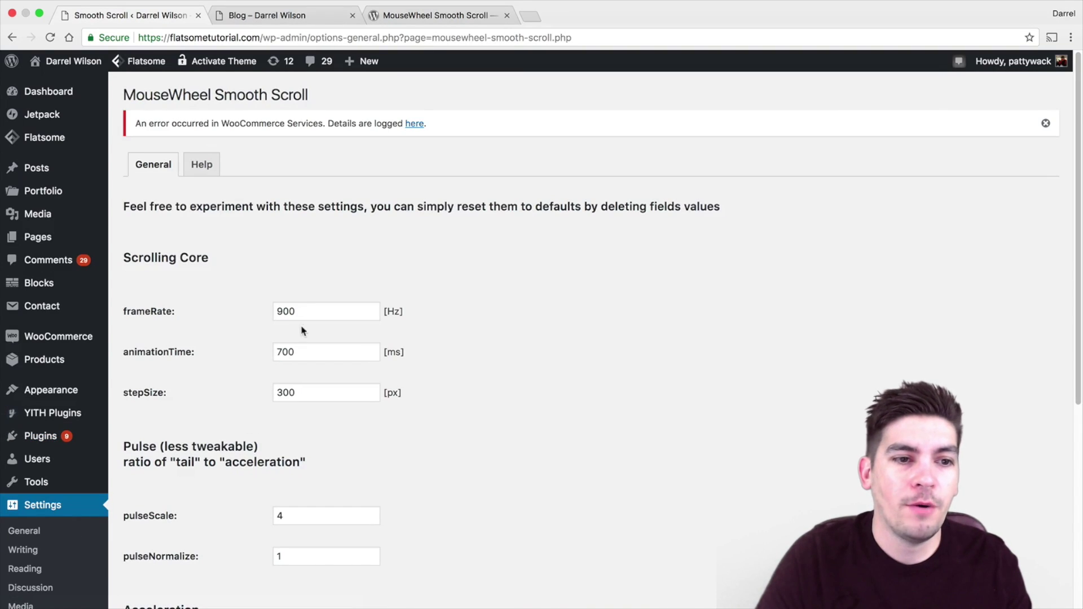
{"action": "scroll", "coordinate": [304, 323], "scroll_direction": "down", "scroll_amount": 1}
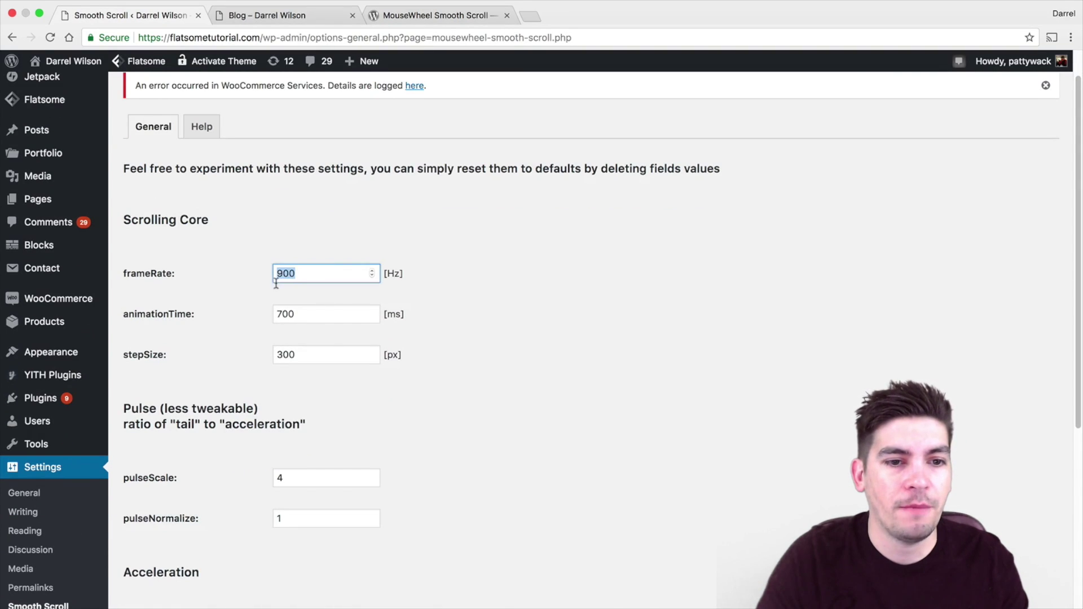
{"action": "left_click_drag", "start_coordinate": [310, 312], "coordinate": [227, 309]}
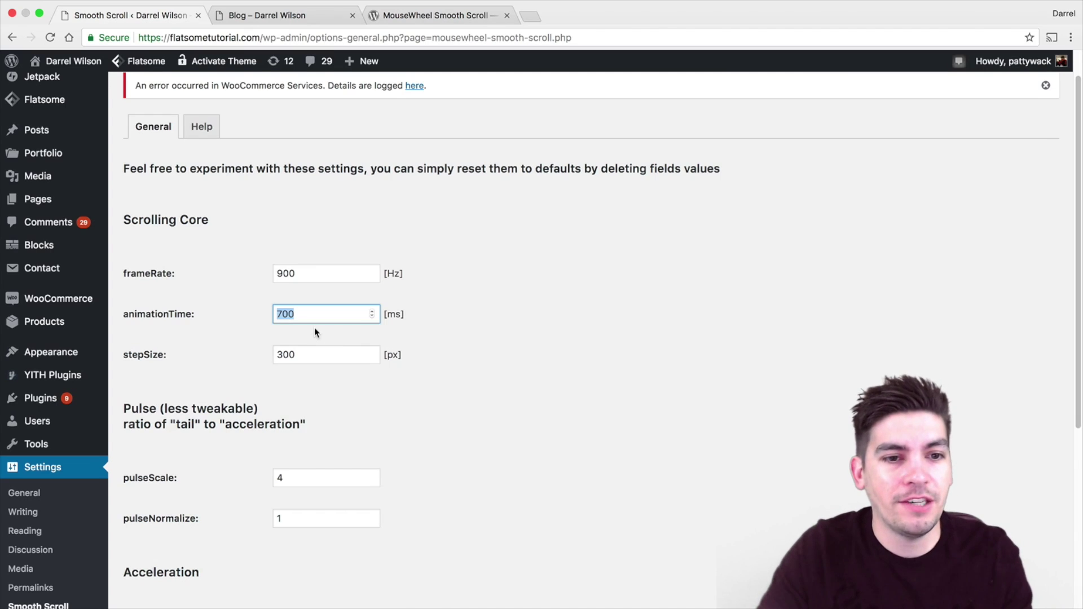
{"action": "left_click", "coordinate": [315, 274]}
{"action": "left_click", "coordinate": [322, 319]}
{"action": "key", "text": "Tab"}
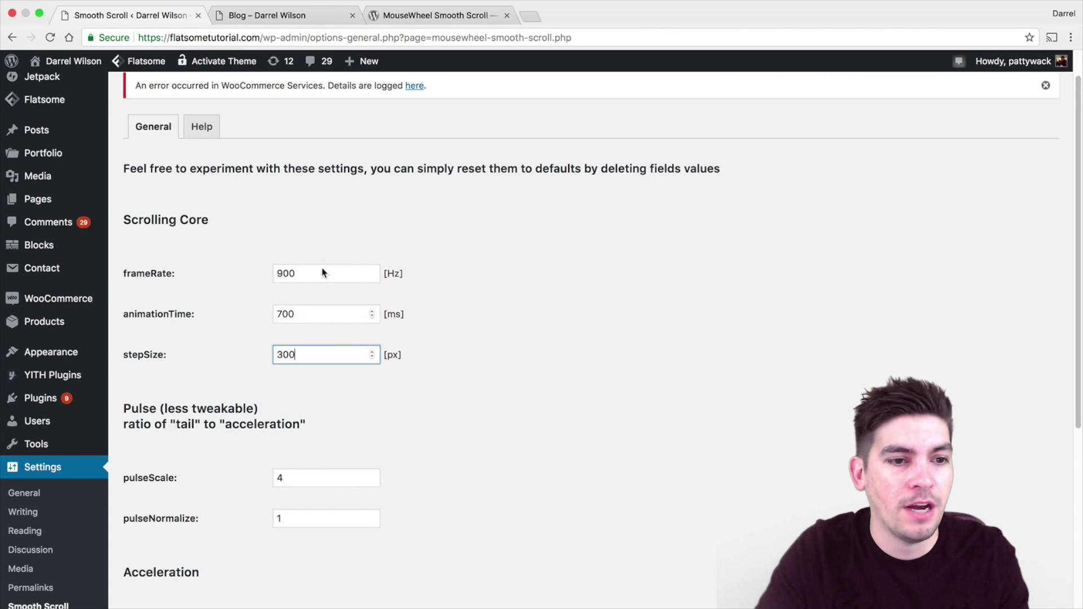
Scroll the blog page briefly to check the current scrolling behaviour.
{"action": "left_click", "coordinate": [316, 21]}
{"action": "scroll", "coordinate": [808, 248], "scroll_direction": "down", "scroll_amount": 4}
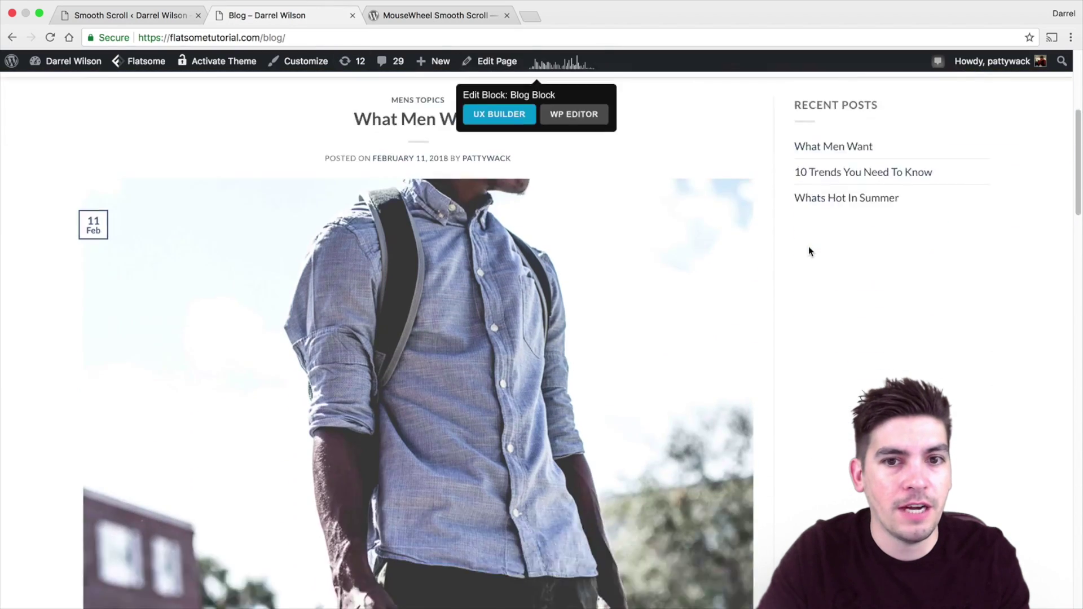
{"action": "scroll", "coordinate": [809, 249], "scroll_direction": "down", "scroll_amount": 10}
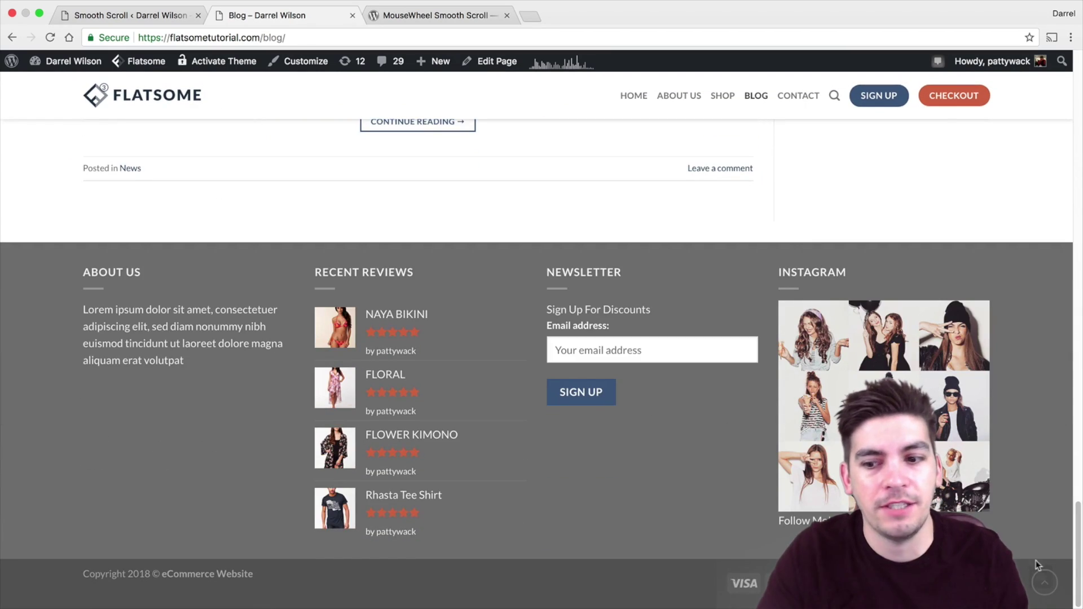
{"action": "left_click", "coordinate": [1044, 582]}
Enter stepSize 100 and animationTime 300, then save the settings.
{"action": "left_click", "coordinate": [162, 17]}
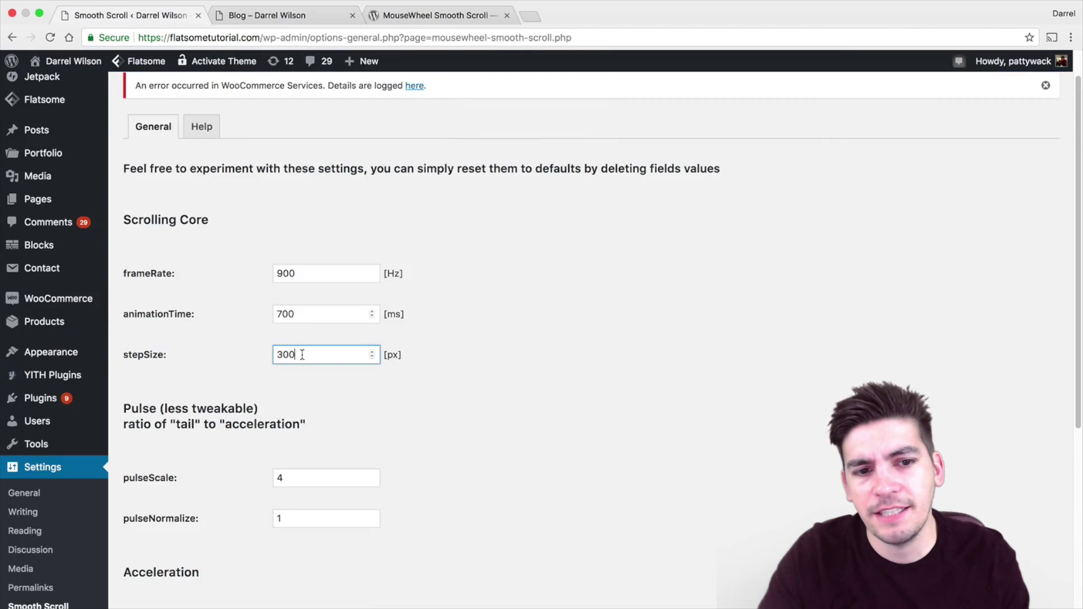
{"action": "type", "text": "100"}
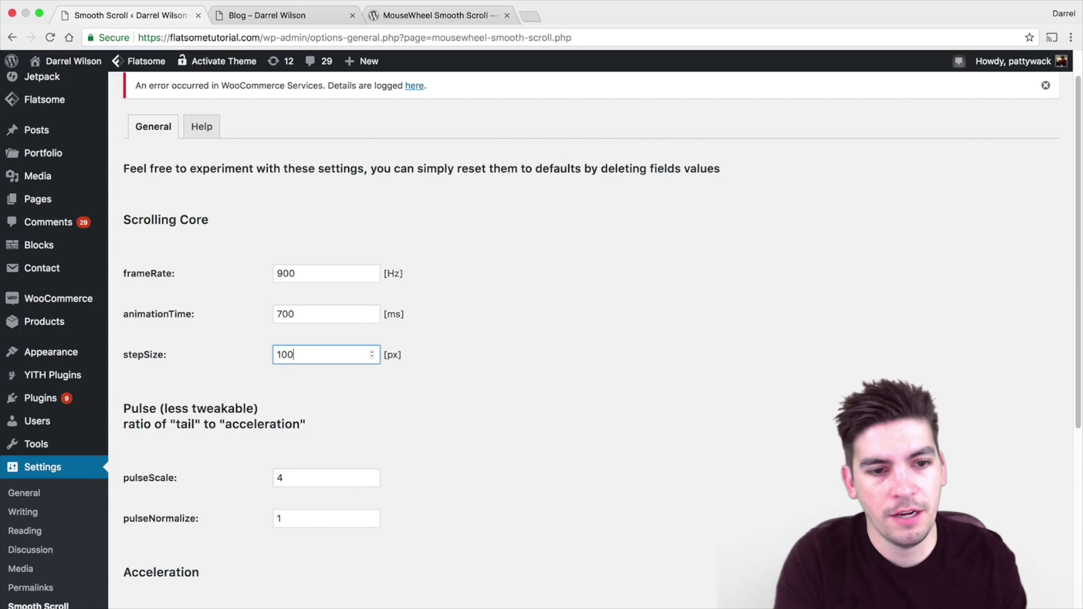
{"action": "double_click", "coordinate": [305, 312]}
{"action": "mouse_move", "coordinate": [57, 319]}
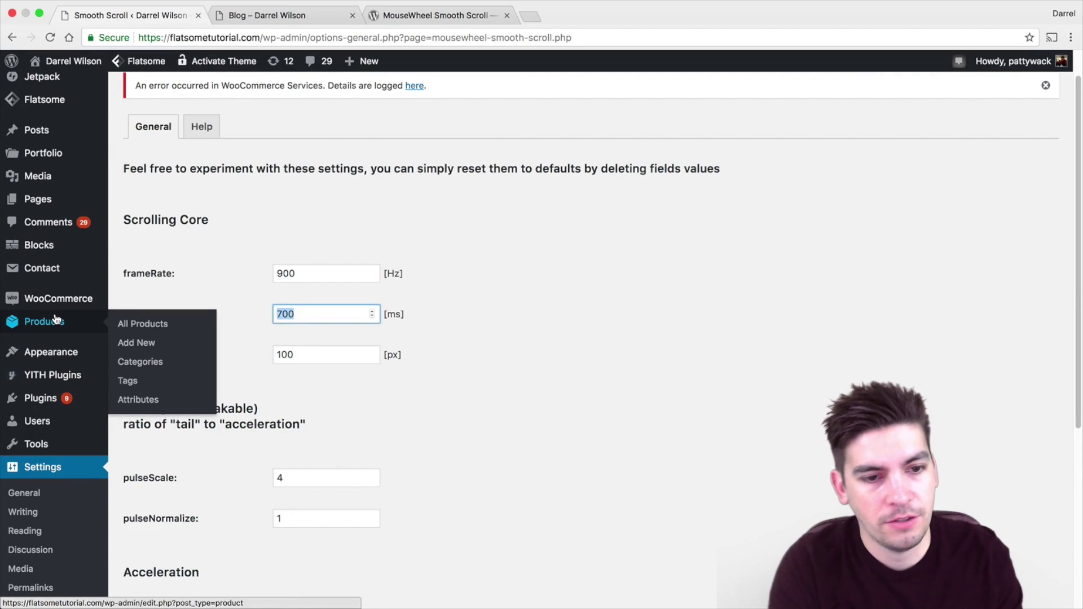
{"action": "type", "text": "300"}
{"action": "scroll", "coordinate": [396, 507], "scroll_direction": "down", "scroll_amount": 4}
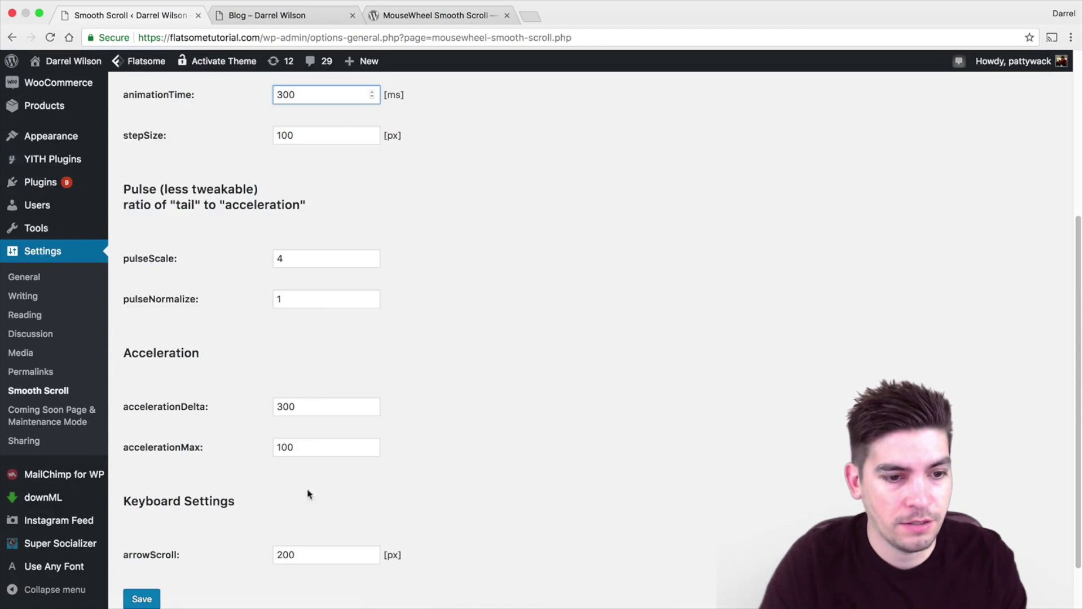
{"action": "left_click", "coordinate": [142, 597]}
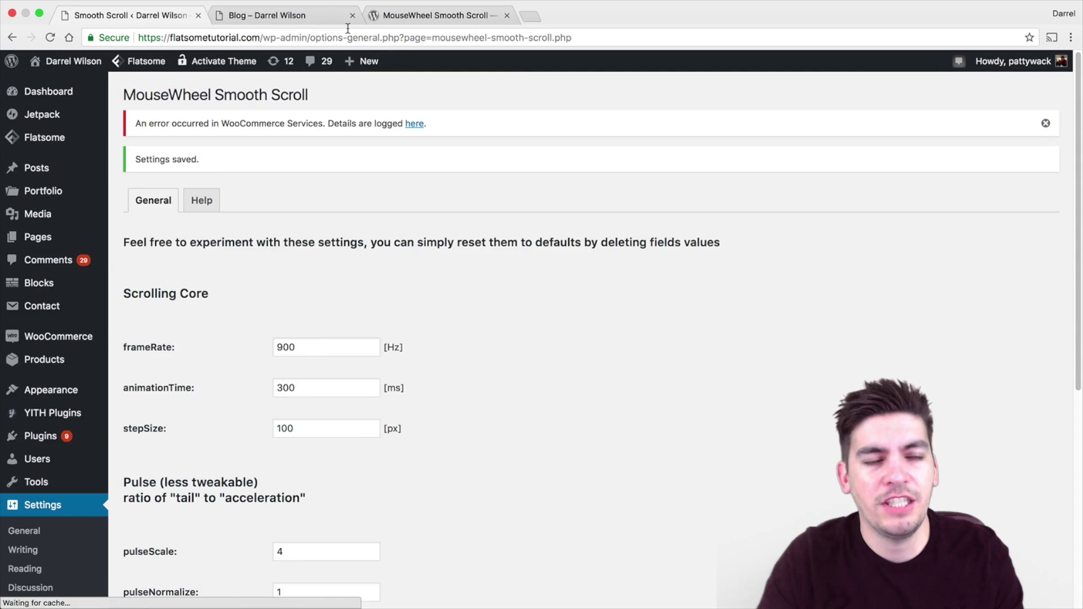
Reload the Blog page and scroll down to the footer to feel the 300 ms / 100 px scrolling.
{"action": "left_click", "coordinate": [325, 16]}
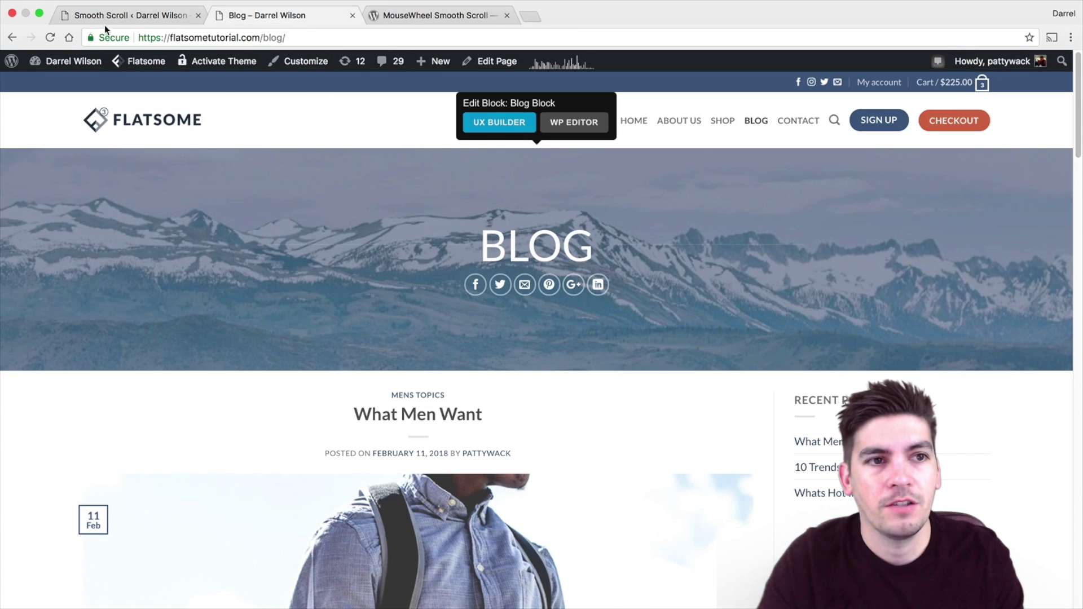
{"action": "left_click", "coordinate": [50, 38]}
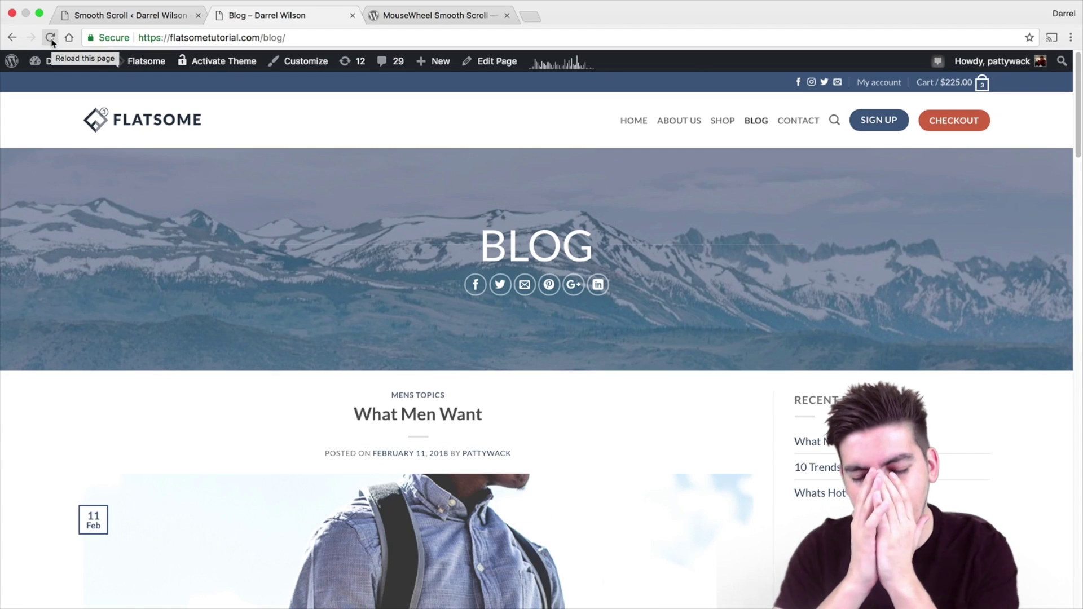
{"action": "left_click", "coordinate": [50, 38]}
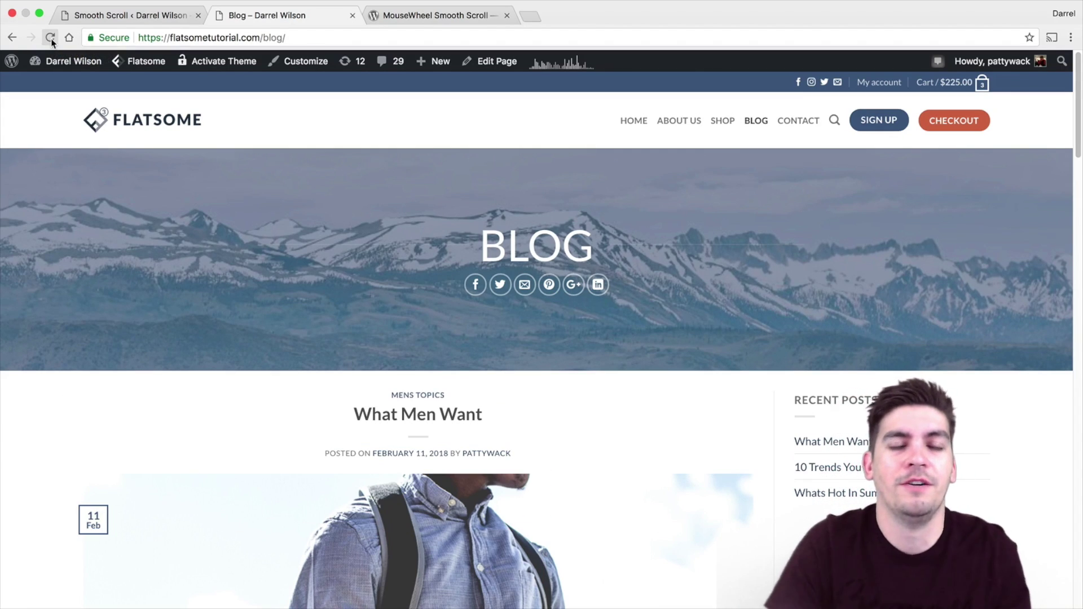
{"action": "mouse_move", "coordinate": [674, 372]}
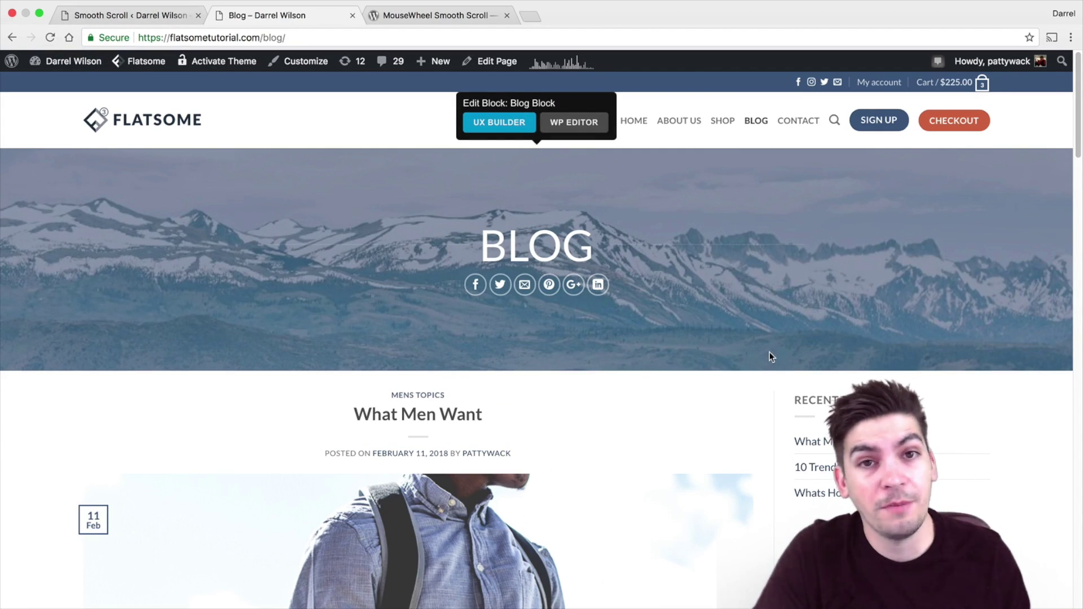
{"action": "scroll", "coordinate": [770, 328], "scroll_direction": "down", "scroll_amount": 10}
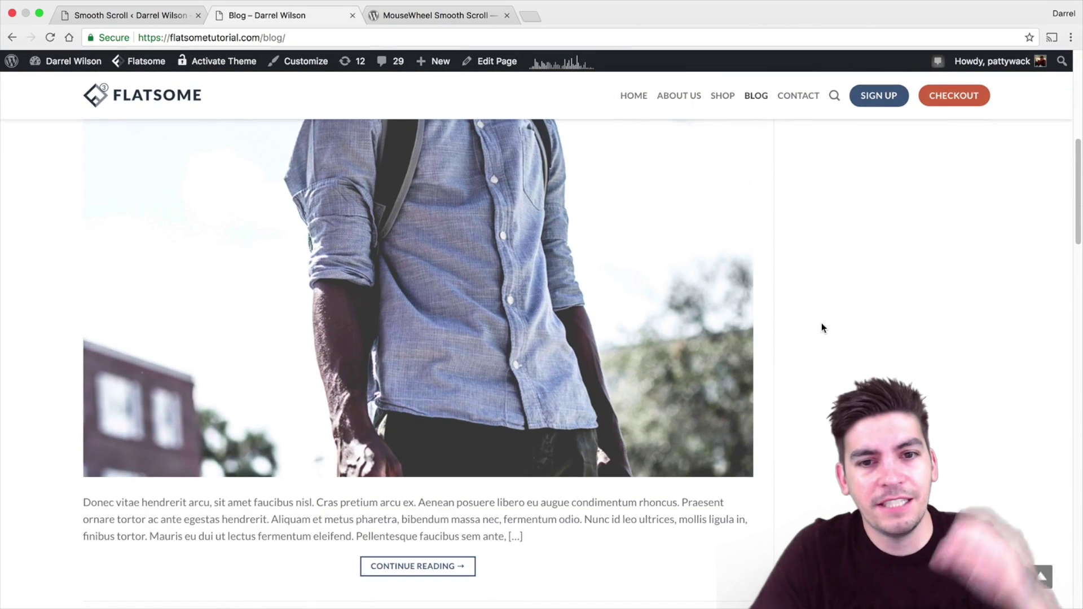
{"action": "scroll", "coordinate": [822, 328], "scroll_direction": "down", "scroll_amount": 5}
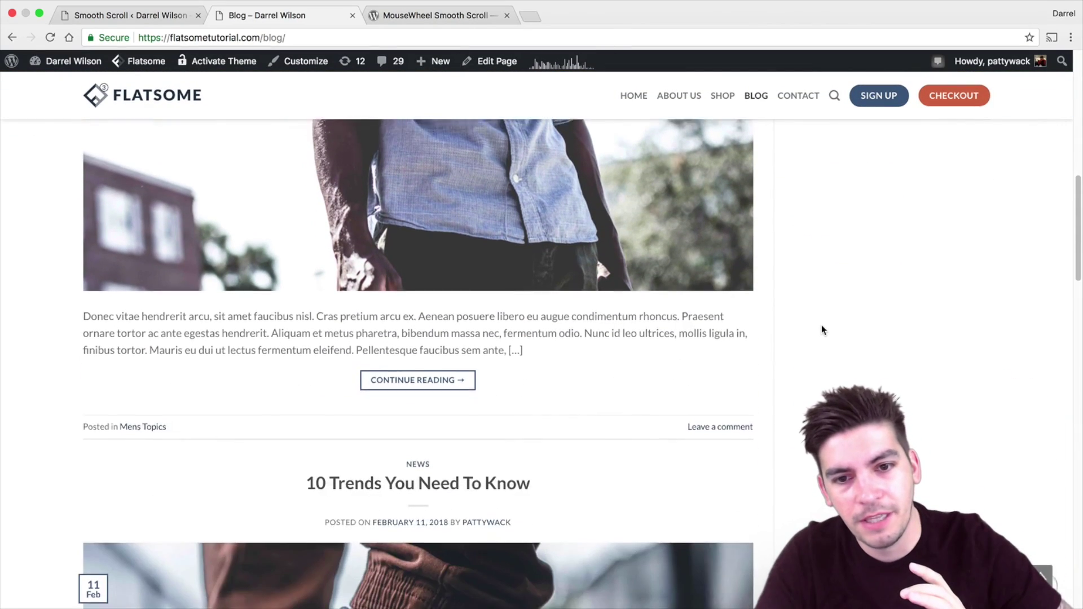
{"action": "scroll", "coordinate": [821, 330], "scroll_direction": "down", "scroll_amount": 5}
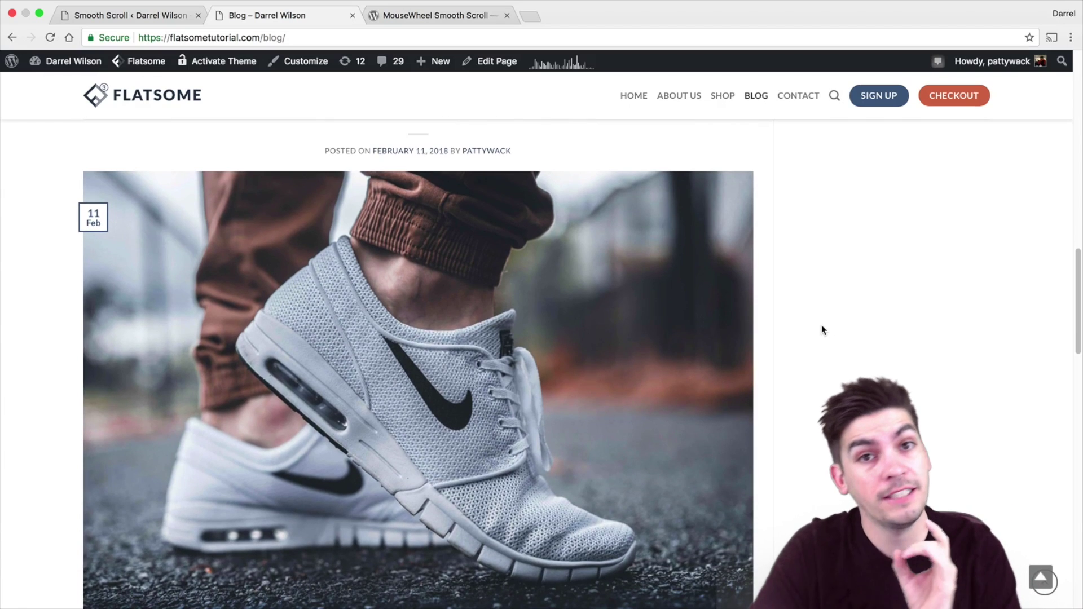
{"action": "scroll", "coordinate": [822, 330], "scroll_direction": "down", "scroll_amount": 12}
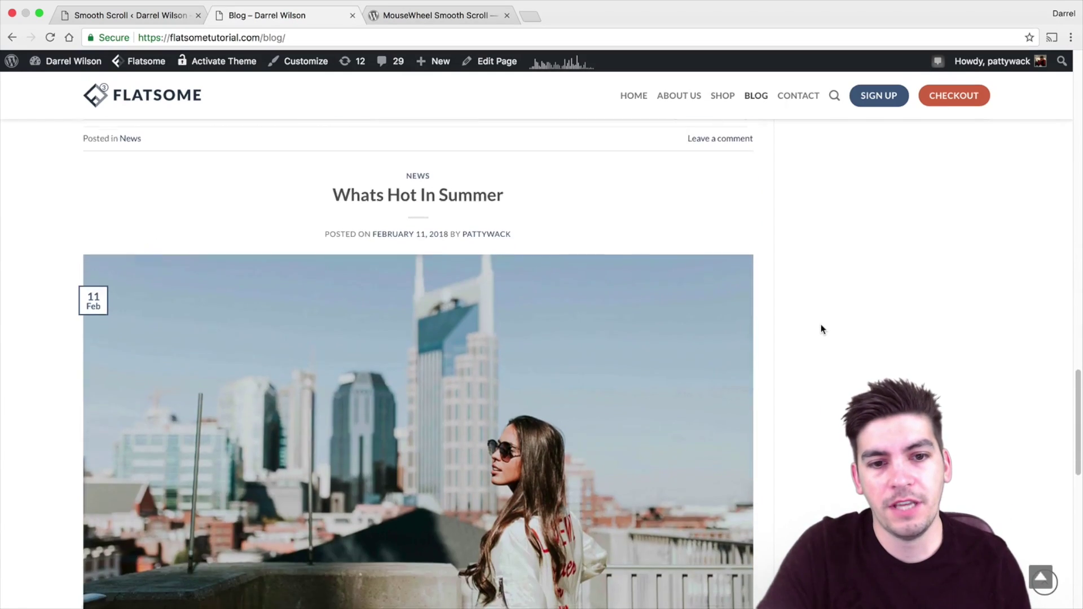
{"action": "scroll", "coordinate": [821, 329], "scroll_direction": "down", "scroll_amount": 10}
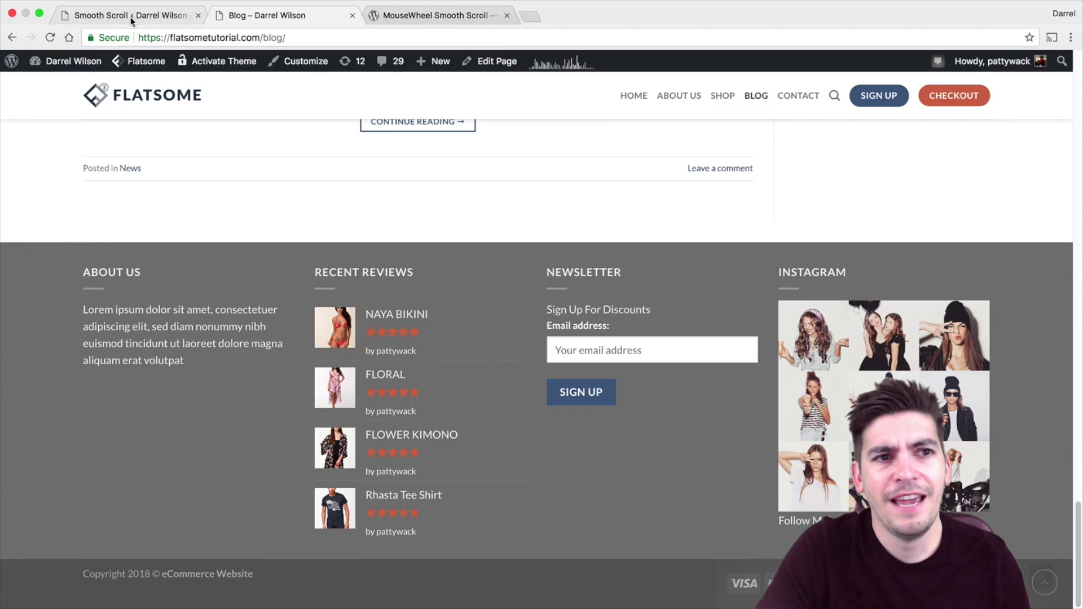
Change animationTime to 800 and stepSize to 500, save, and reload the Blog page.
{"action": "left_click", "coordinate": [130, 17]}
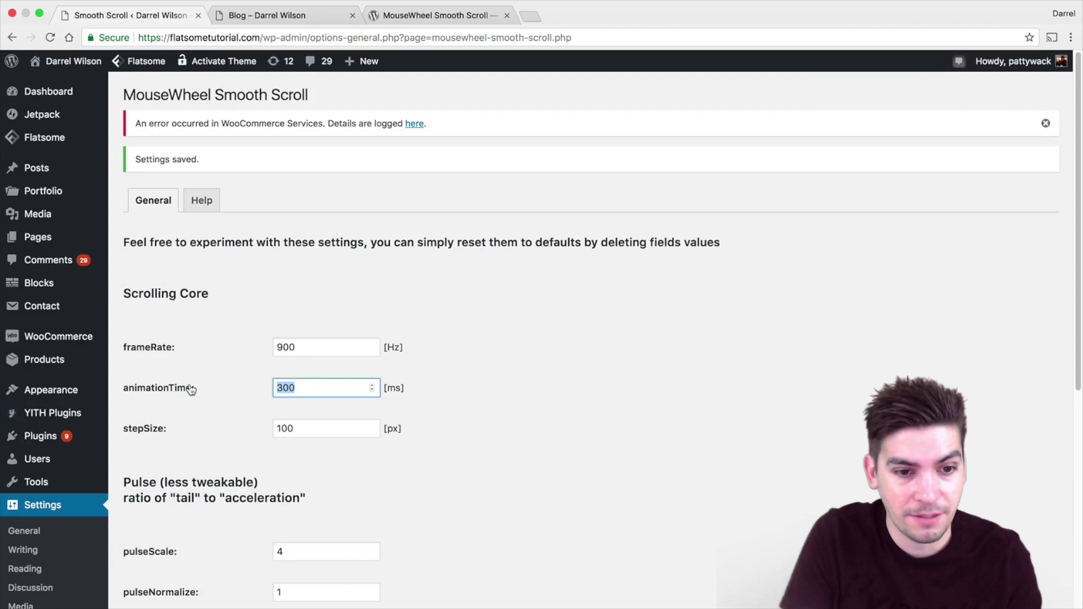
{"action": "type", "text": "800"}
{"action": "key", "text": "Tab"}
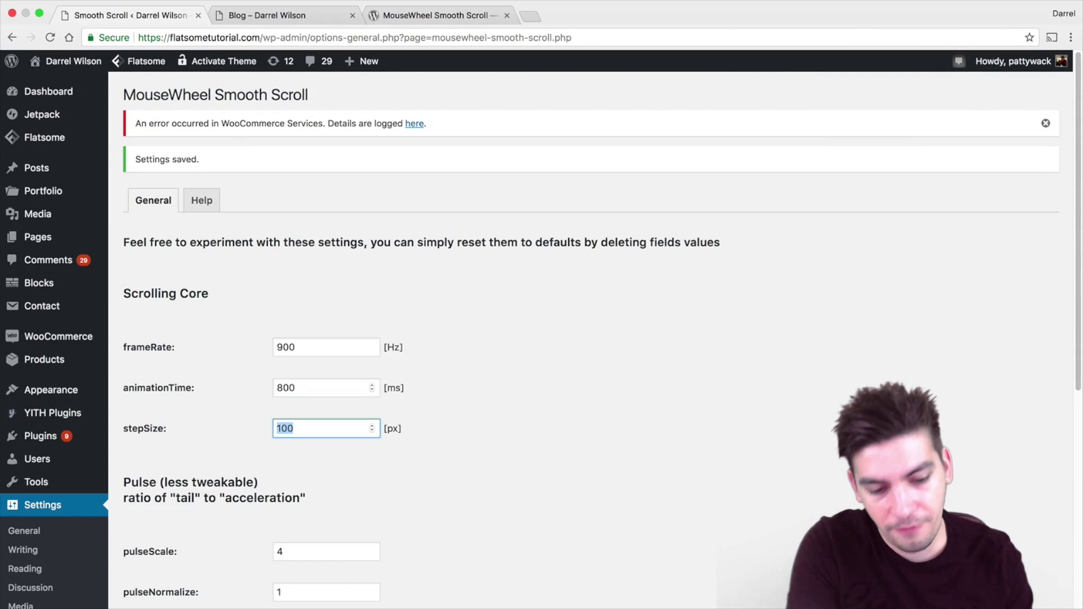
{"action": "type", "text": "500"}
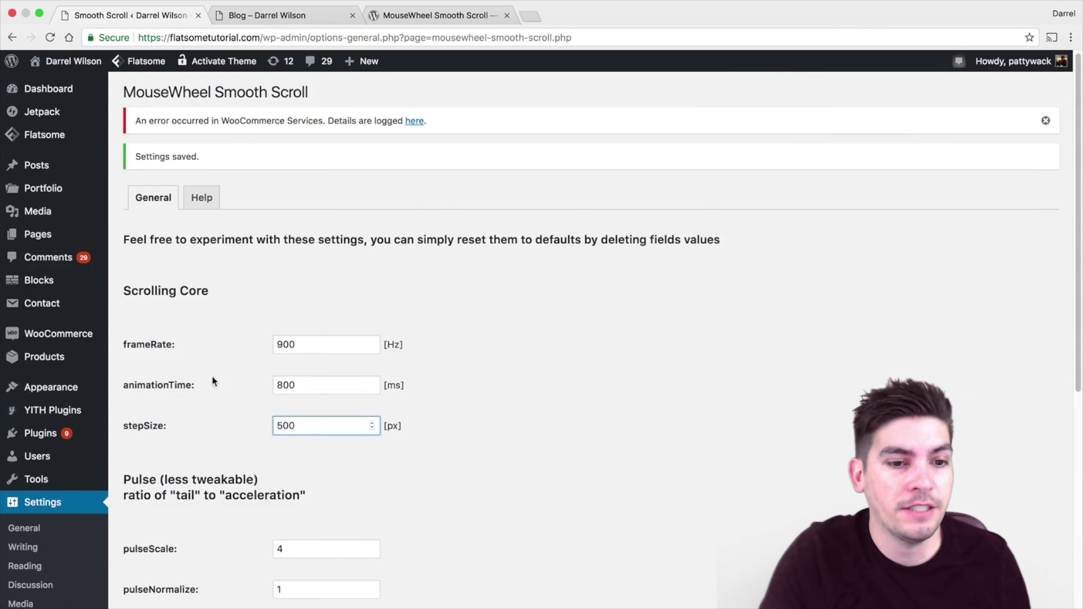
{"action": "scroll", "coordinate": [213, 378], "scroll_direction": "down", "scroll_amount": 5}
{"action": "left_click", "coordinate": [141, 538]}
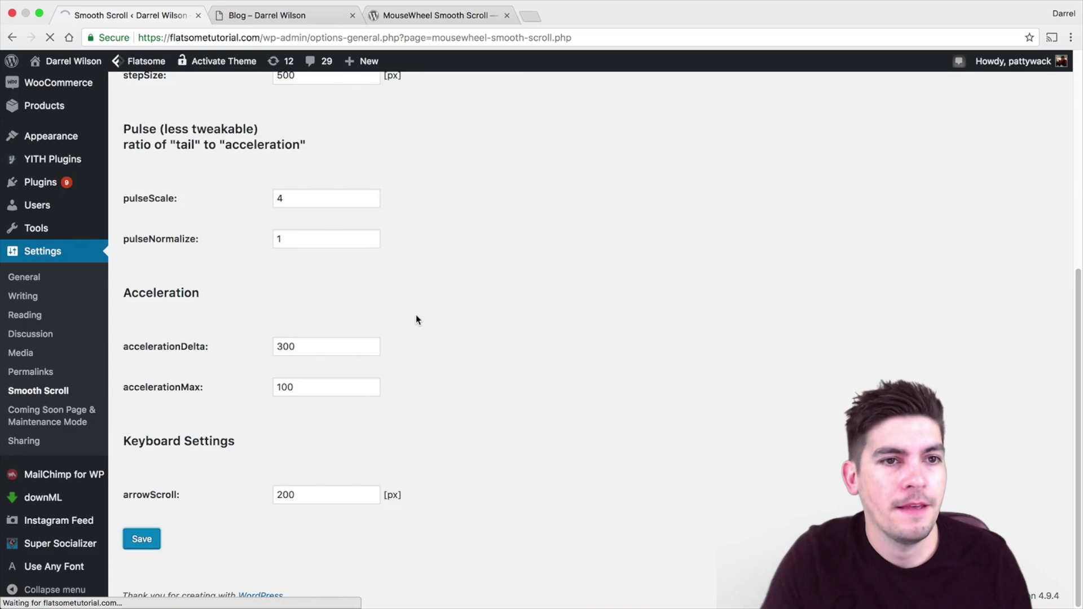
{"action": "left_click", "coordinate": [268, 16]}
{"action": "left_click", "coordinate": [50, 37]}
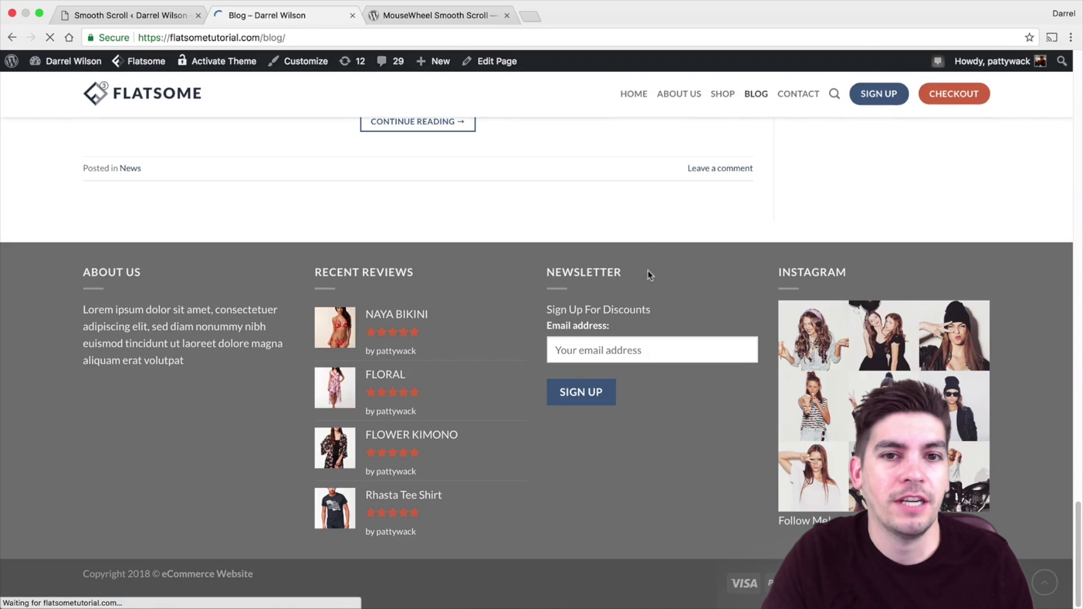
Scroll the reloaded blog posts up and down to compare the longer, smoother scroll steps.
{"action": "scroll", "coordinate": [959, 322], "scroll_direction": "up", "scroll_amount": 10}
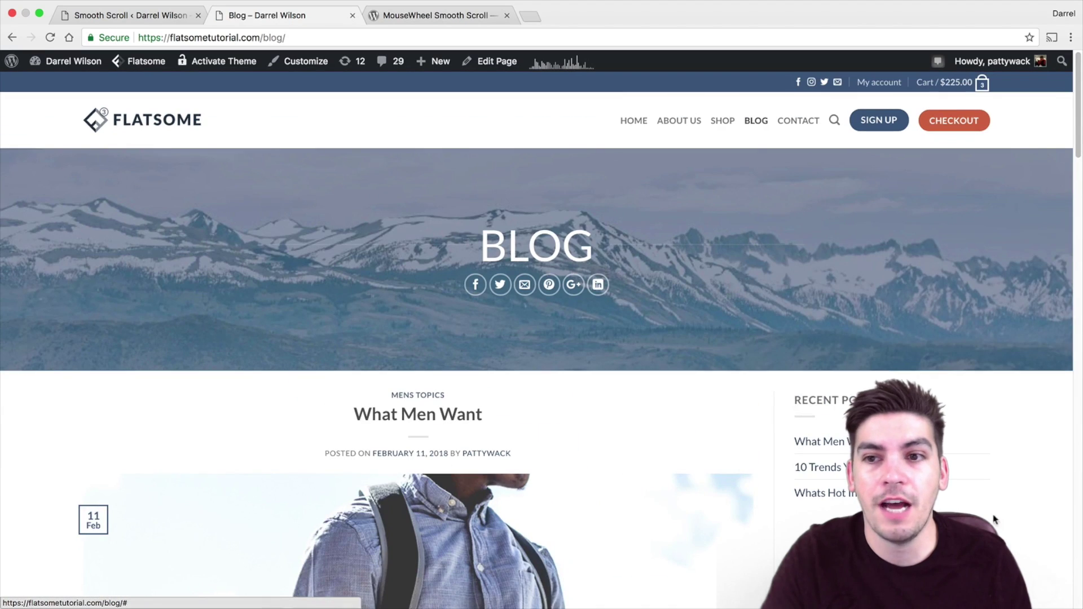
{"action": "scroll", "coordinate": [910, 303], "scroll_direction": "down", "scroll_amount": 15}
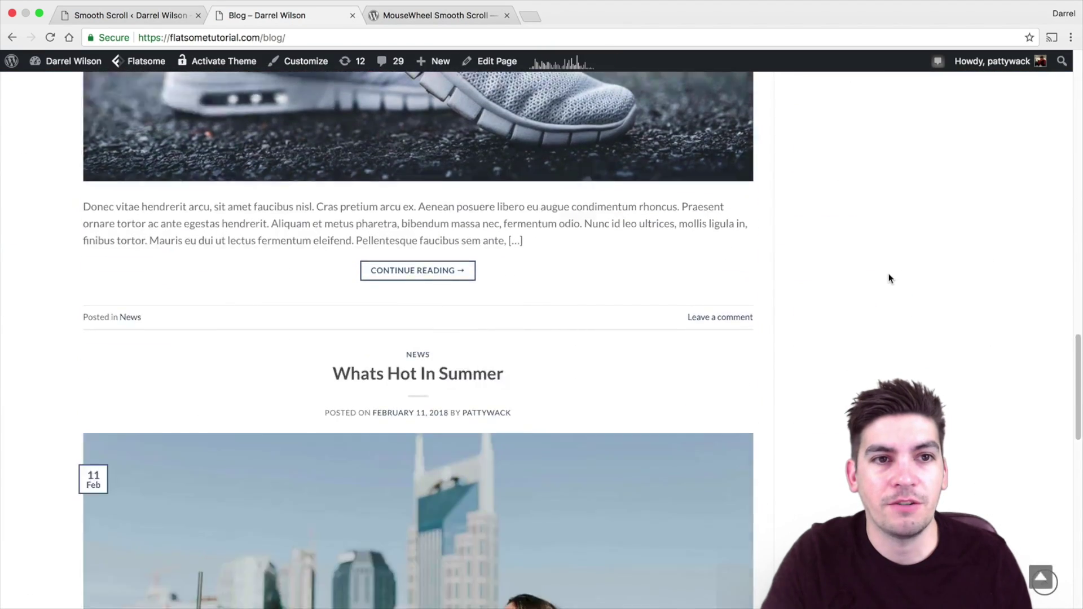
{"action": "scroll", "coordinate": [874, 328], "scroll_direction": "up", "scroll_amount": 15}
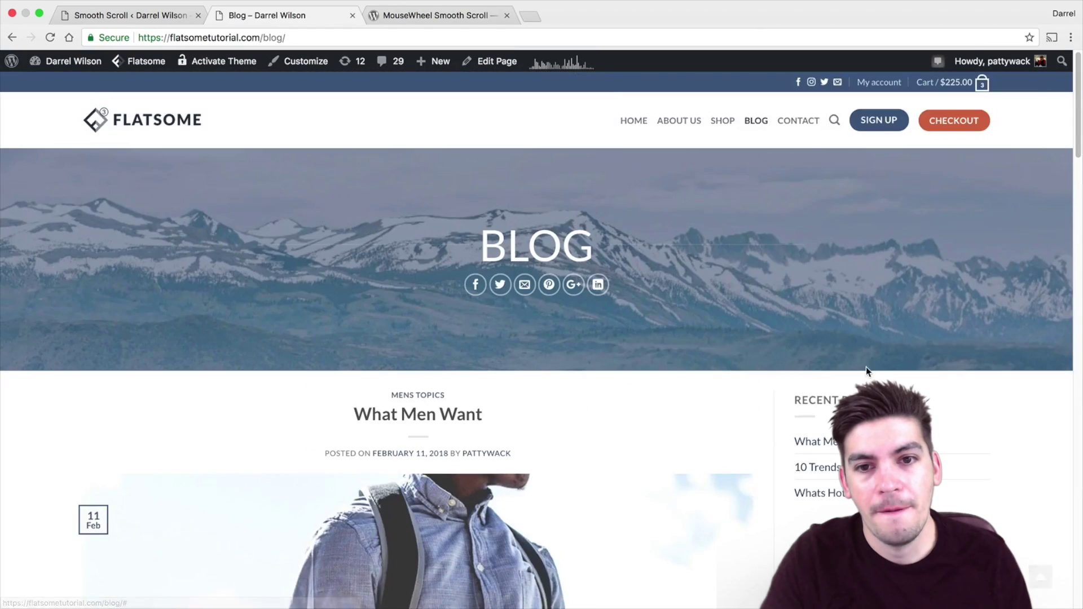
{"action": "scroll", "coordinate": [866, 366], "scroll_direction": "down", "scroll_amount": 8}
{"action": "scroll", "coordinate": [865, 366], "scroll_direction": "down", "scroll_amount": 10}
{"action": "scroll", "coordinate": [1045, 555], "scroll_direction": "up", "scroll_amount": 20}
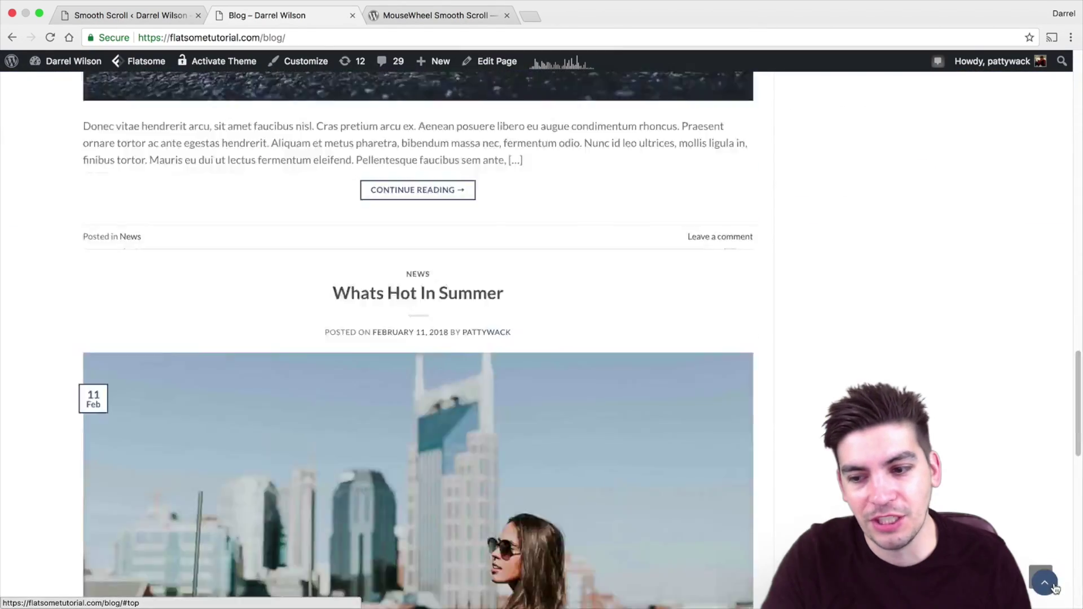
{"action": "scroll", "coordinate": [1045, 560], "scroll_direction": "down", "scroll_amount": 10}
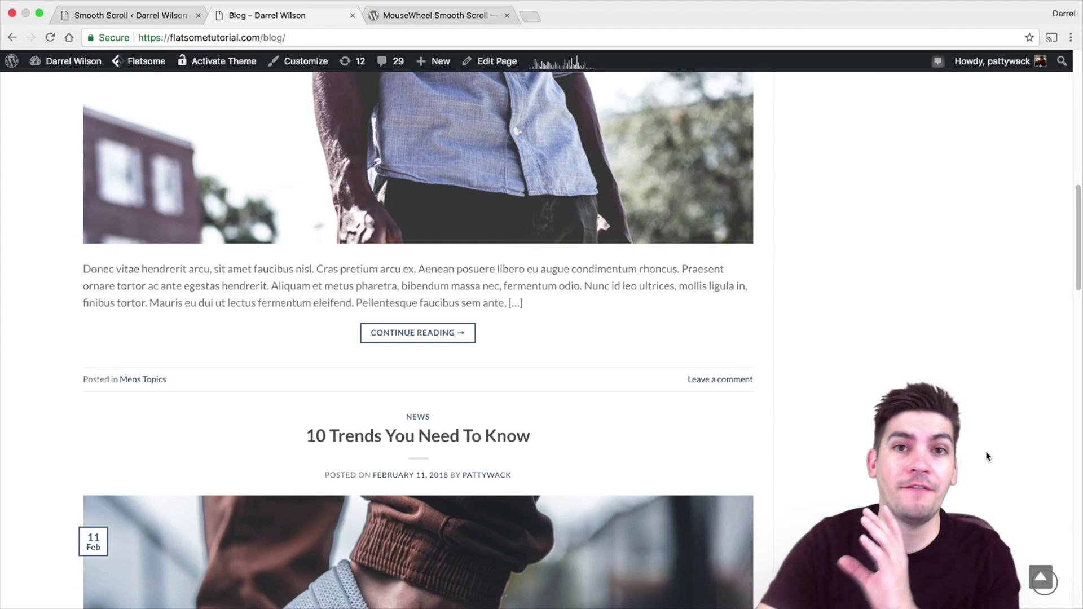
{"action": "scroll", "coordinate": [1044, 583], "scroll_direction": "down", "scroll_amount": 15}
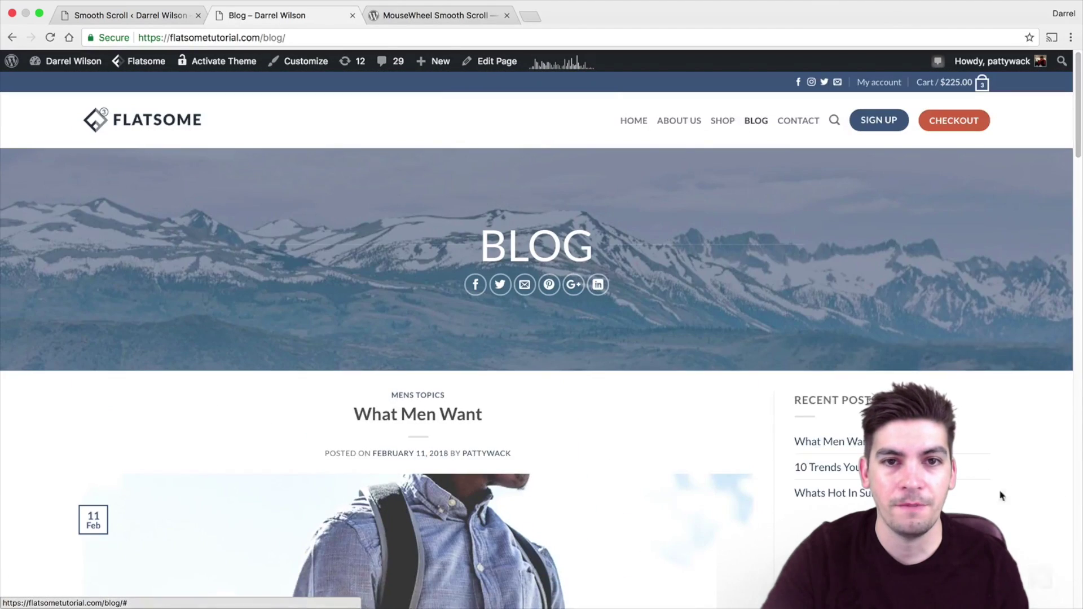
{"action": "mouse_move", "coordinate": [629, 285]}
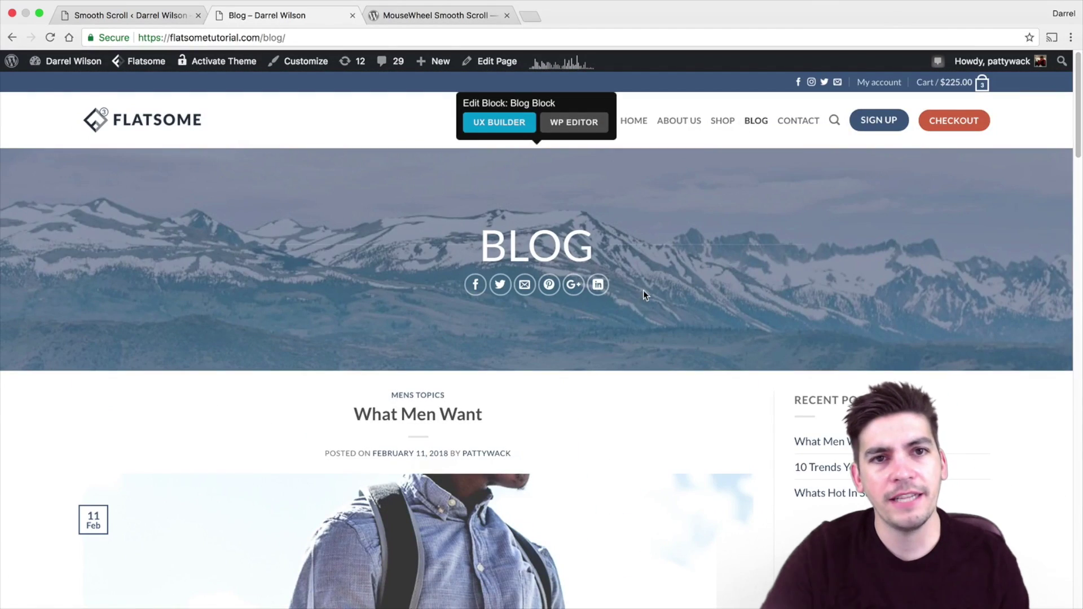